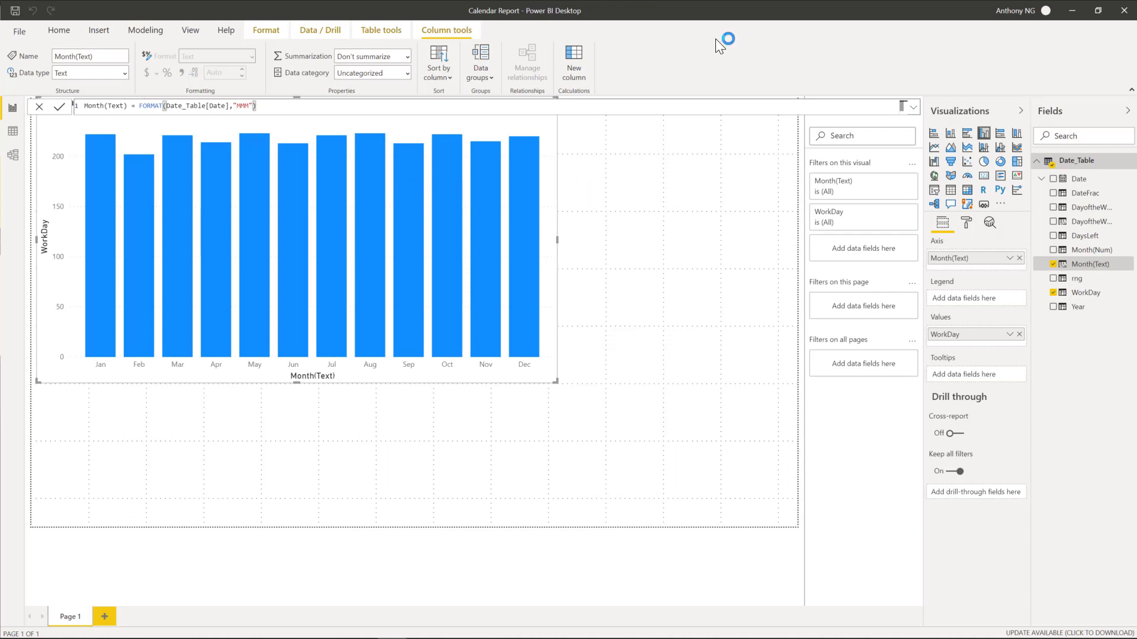
# Move the WorkDay by Month(Text) chart down to the page's left edge, leaving a gap above it
pyautogui.click(653, 206)
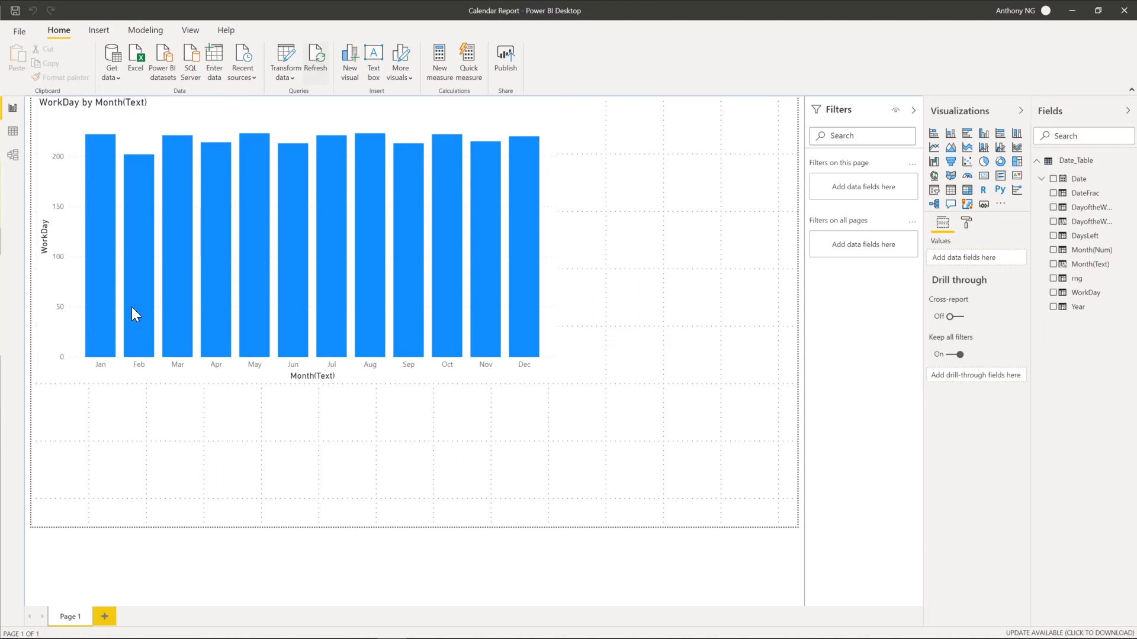
pyautogui.click(547, 364)
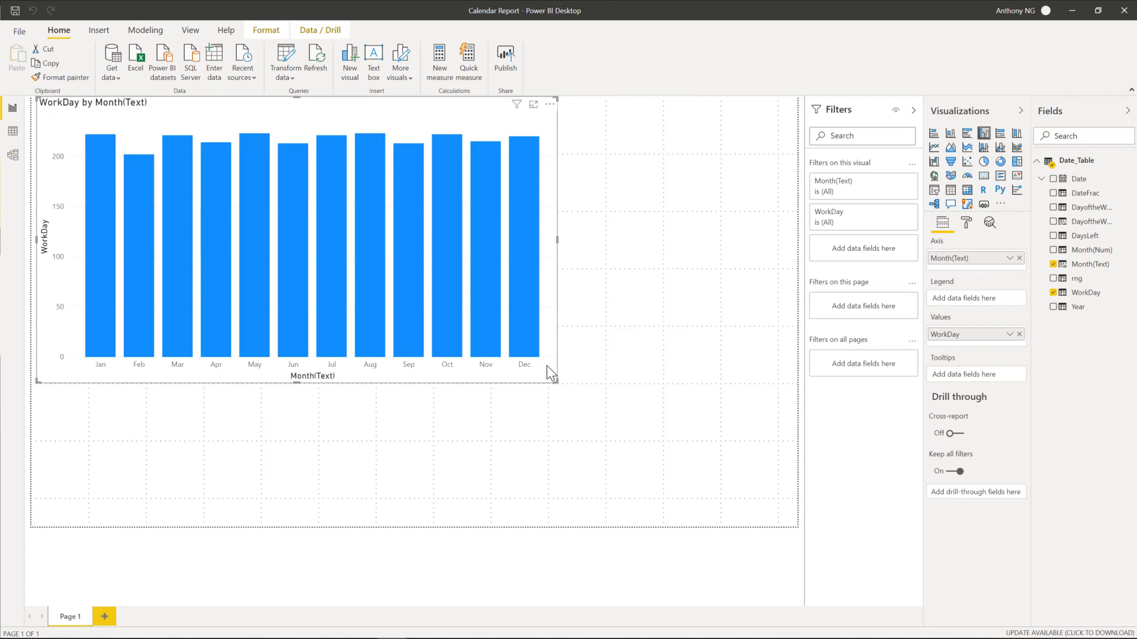
pyautogui.moveTo(546, 367); pyautogui.dragTo(543, 395)
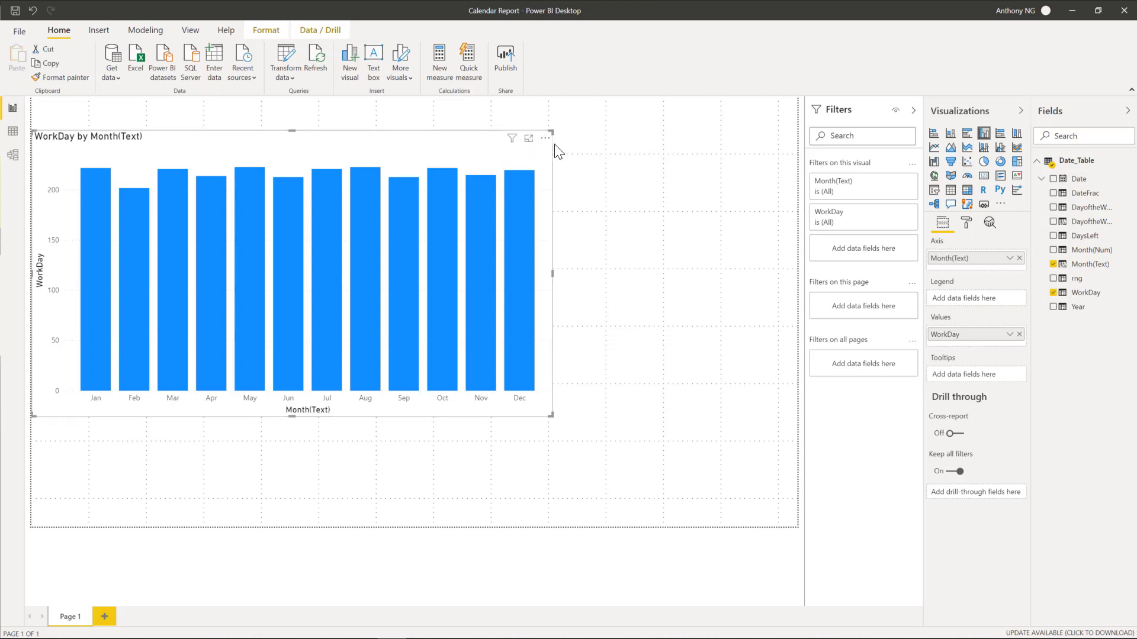
pyautogui.click(738, 248)
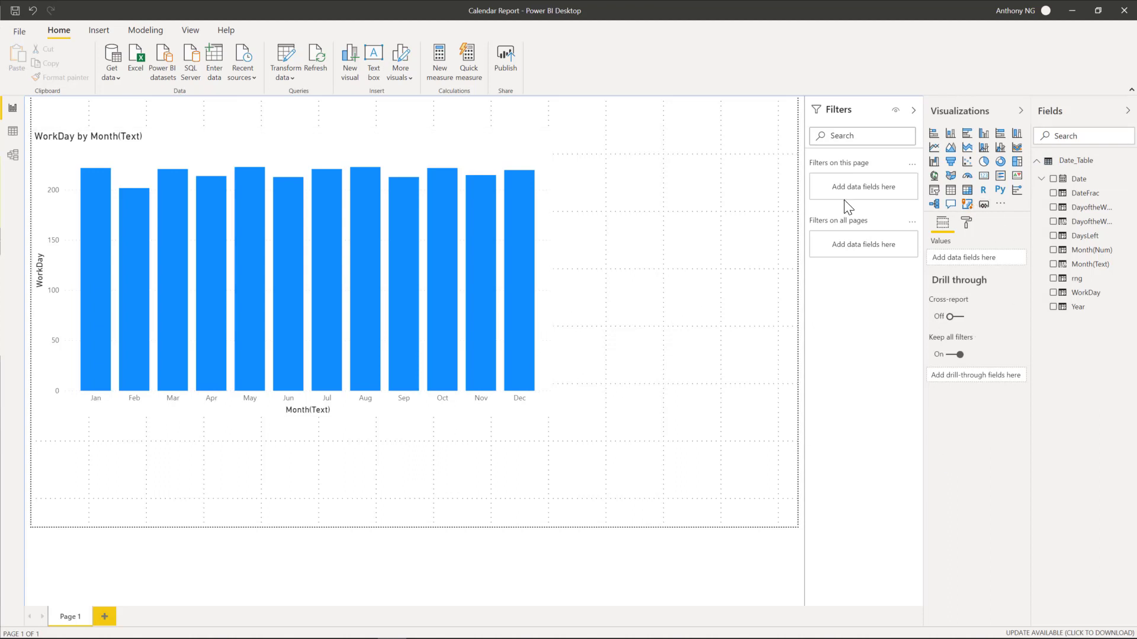
# Narrow the WorkDay by Month(Text) chart to half the page width
pyautogui.click(546, 274)
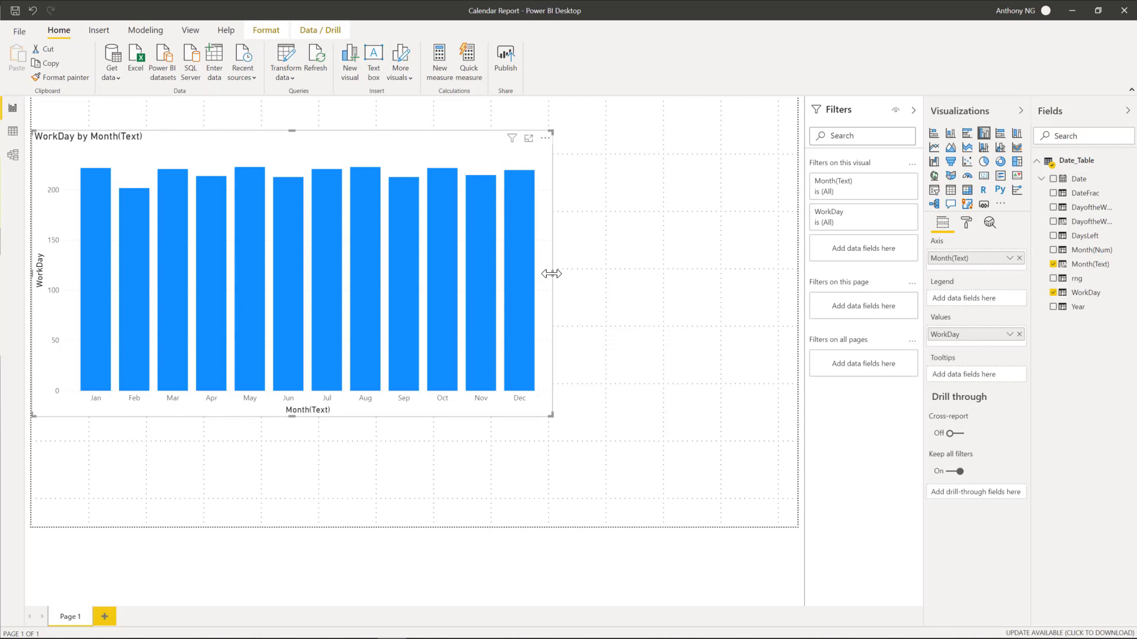
pyautogui.moveTo(551, 273); pyautogui.dragTo(415, 266)
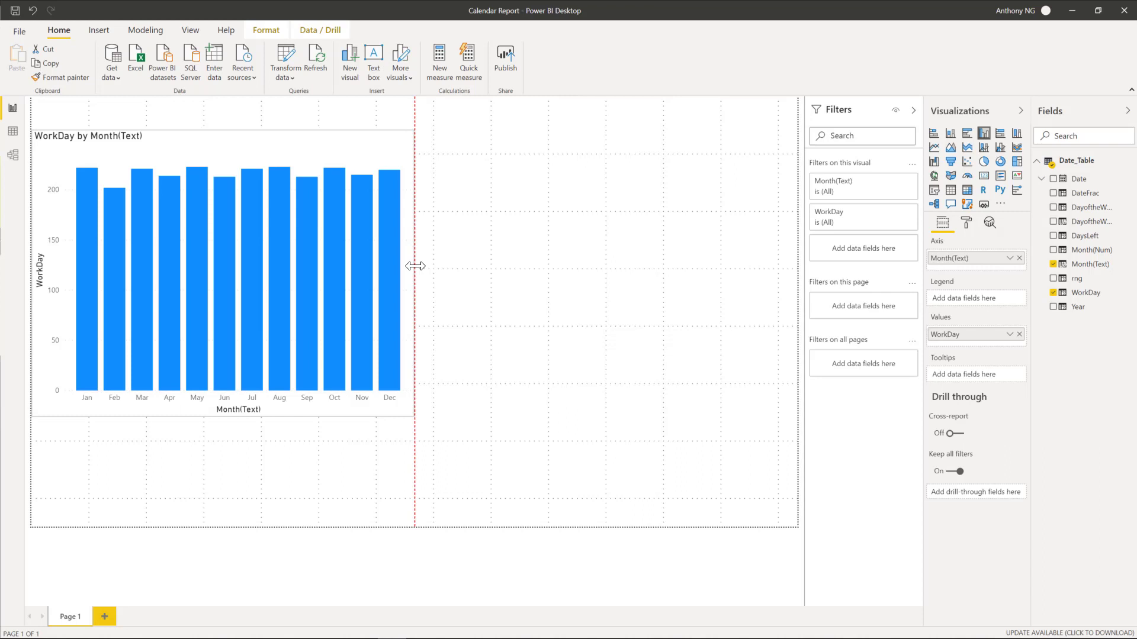
pyautogui.moveTo(415, 266); pyautogui.dragTo(400, 261)
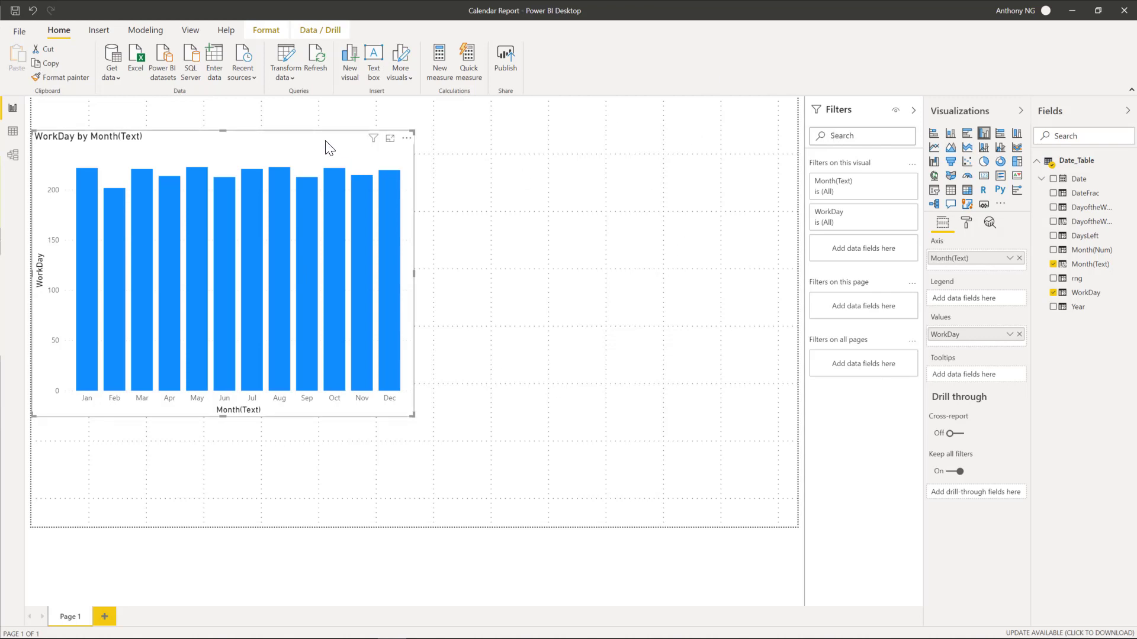
pyautogui.click(407, 139)
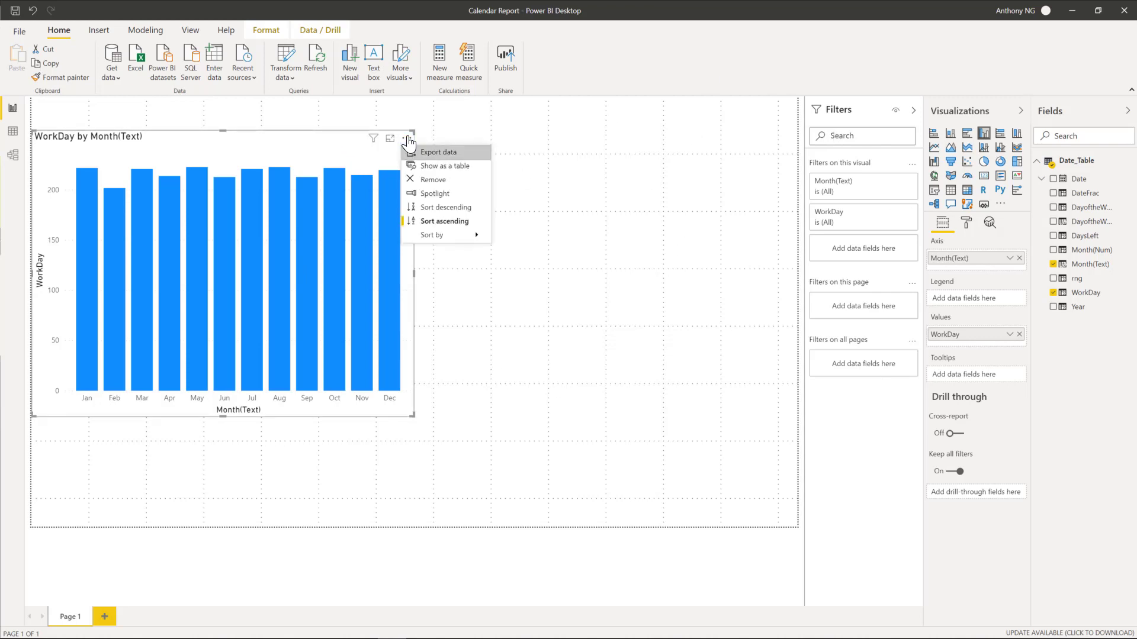
pyautogui.click(320, 150)
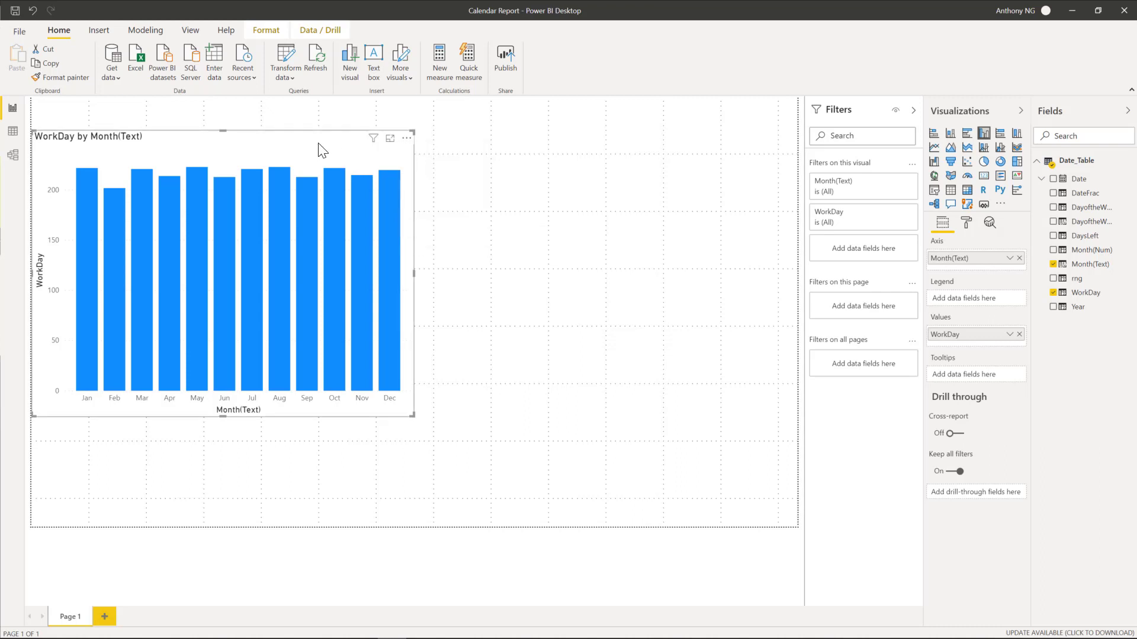
# Duplicate the column chart and place the copy beside the original on the right half of the page
pyautogui.click(45, 62)
pyautogui.click(465, 143)
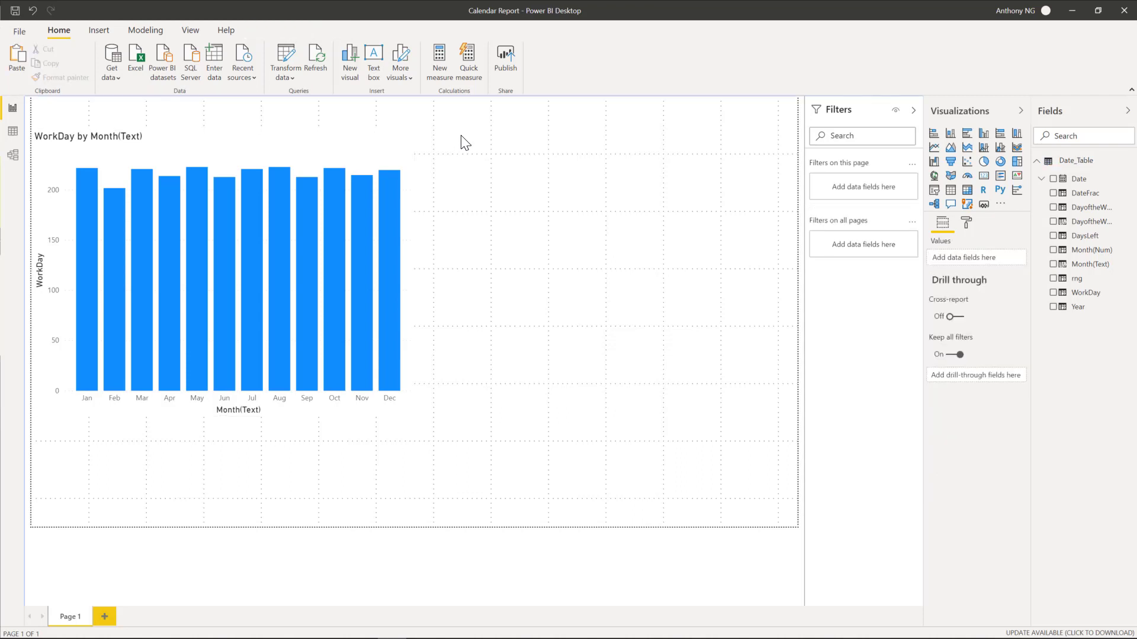
pyautogui.click(17, 66)
pyautogui.moveTo(199, 151); pyautogui.dragTo(613, 148)
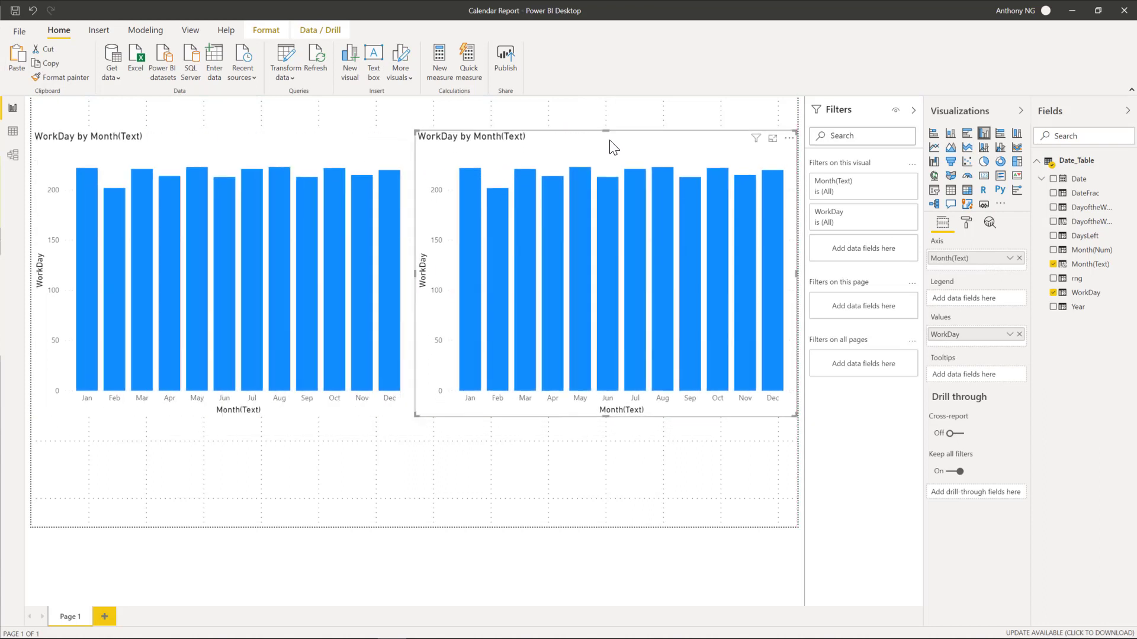
pyautogui.click(382, 143)
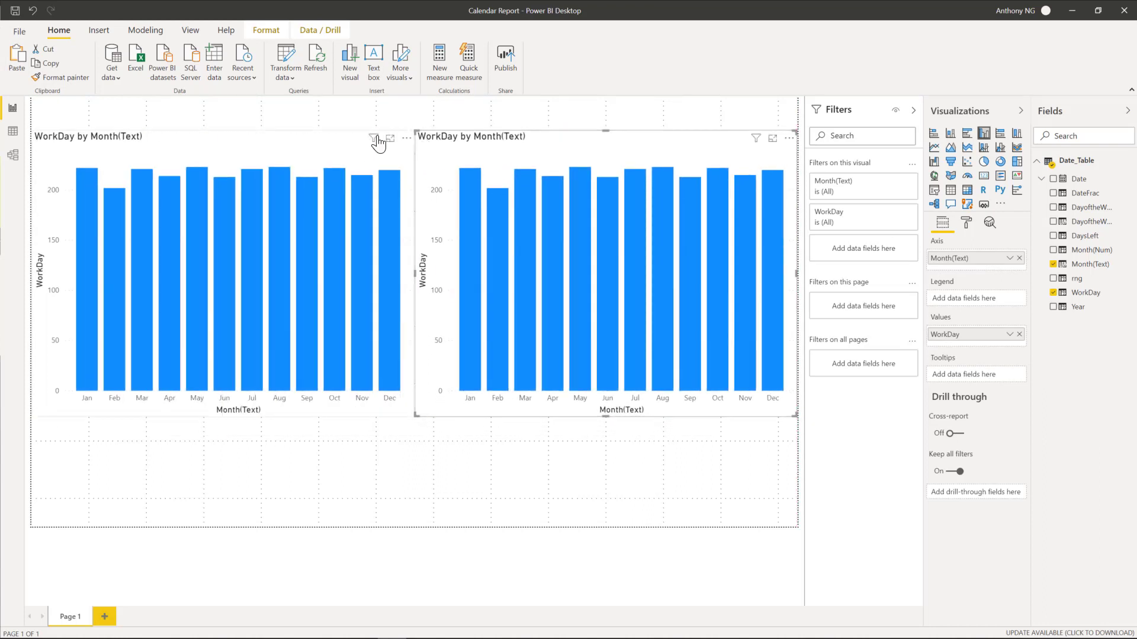
pyautogui.click(500, 152)
pyautogui.moveTo(281, 257)
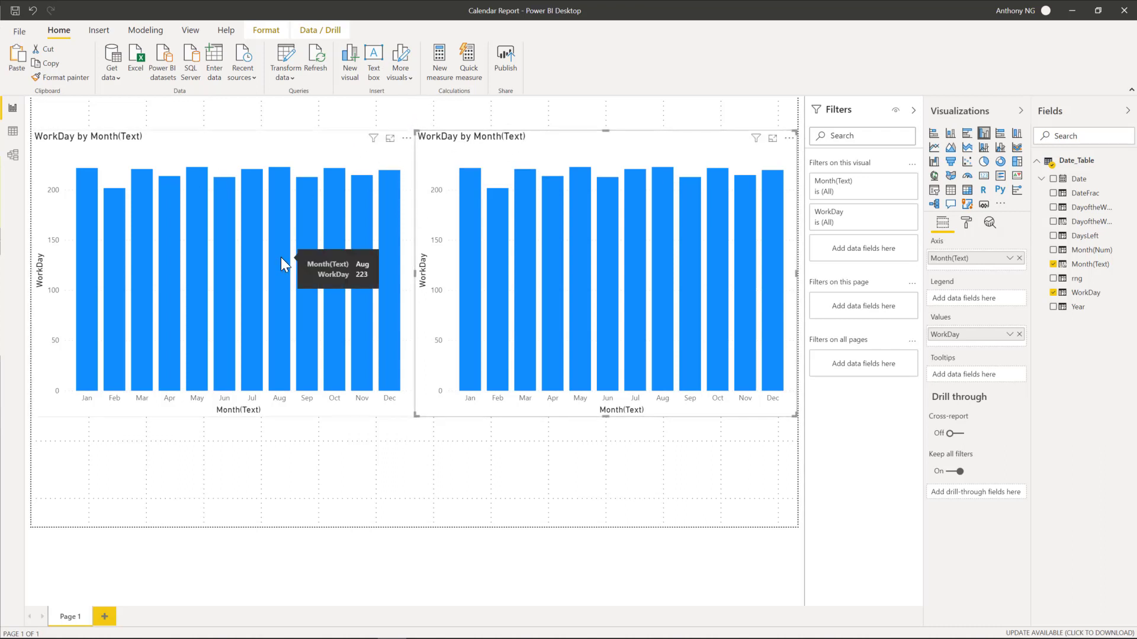
pyautogui.click(612, 455)
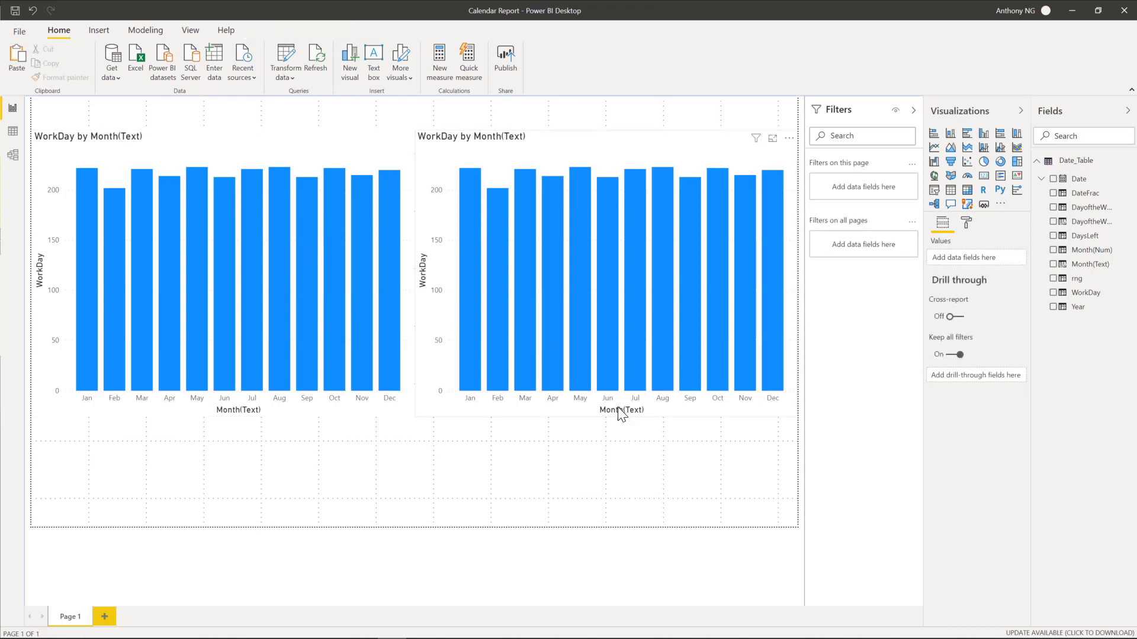
# Shorten the chart copy from below and extend its upper edge to the top of the page
pyautogui.click(580, 410)
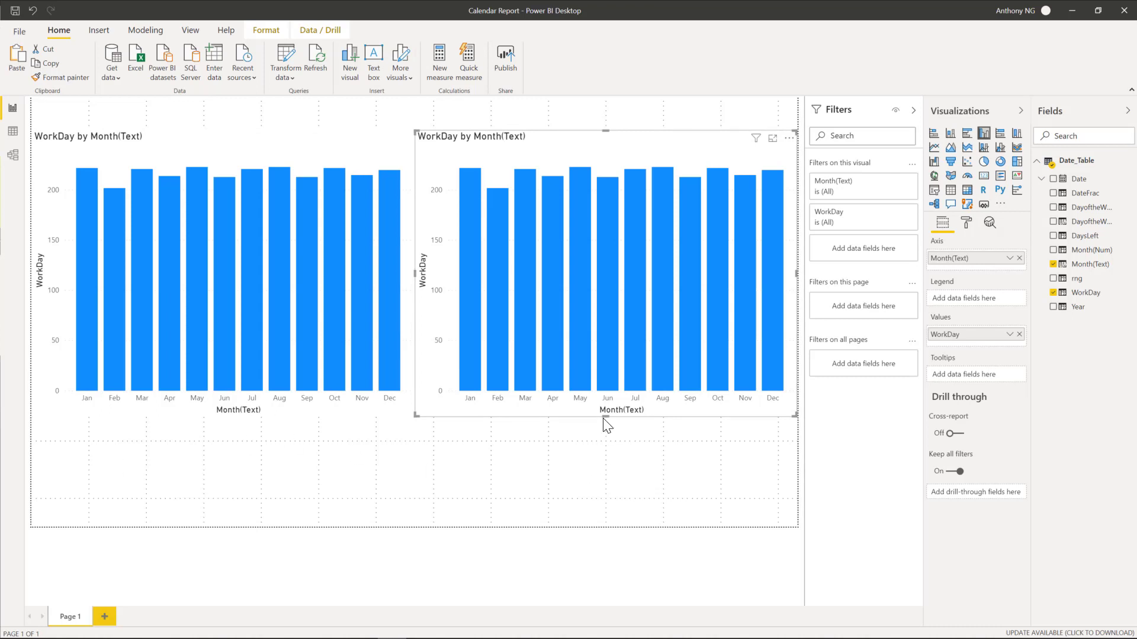
pyautogui.moveTo(608, 414); pyautogui.dragTo(613, 340)
pyautogui.moveTo(612, 328); pyautogui.dragTo(616, 311)
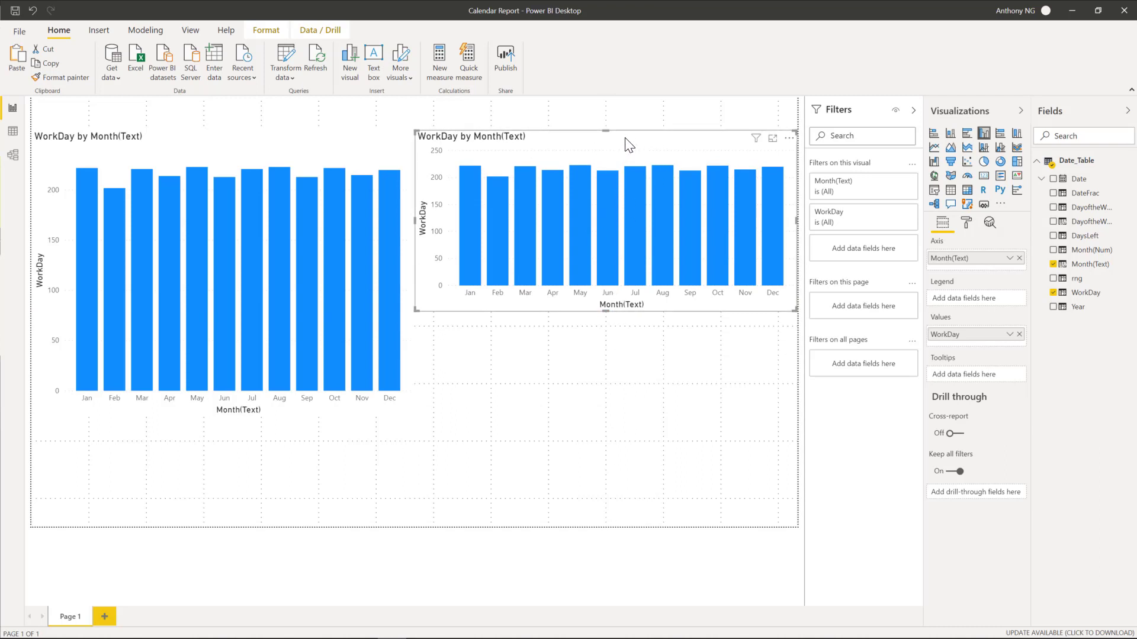
pyautogui.moveTo(605, 131); pyautogui.dragTo(616, 98)
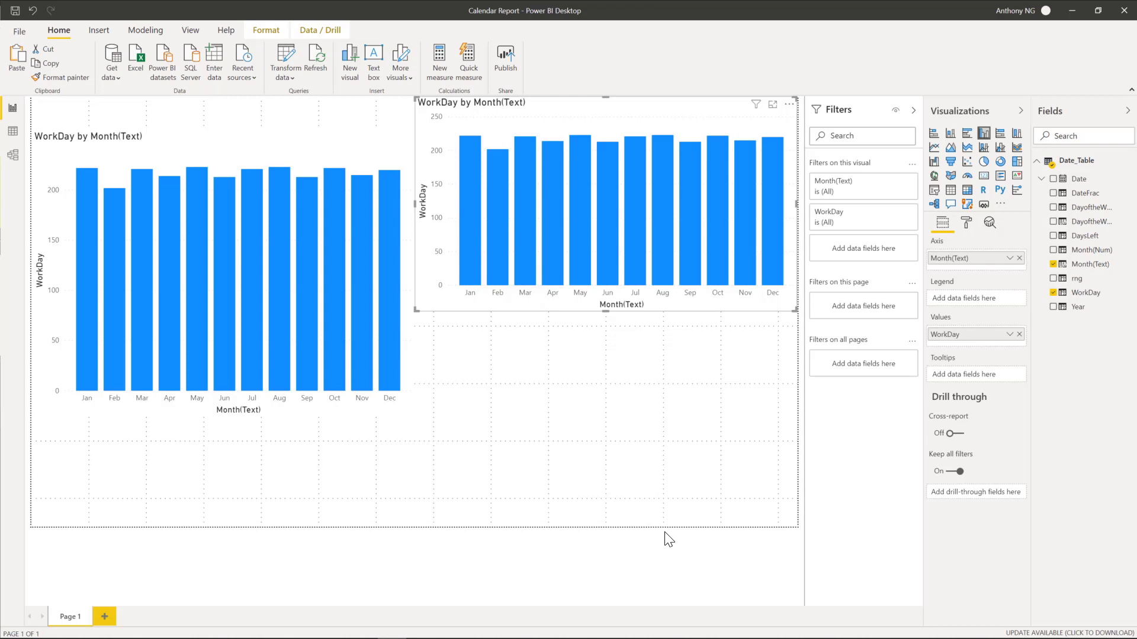
# Convert the chart copy into a matrix with Month(Text) as rows and WorkDay as values
pyautogui.click(1000, 138)
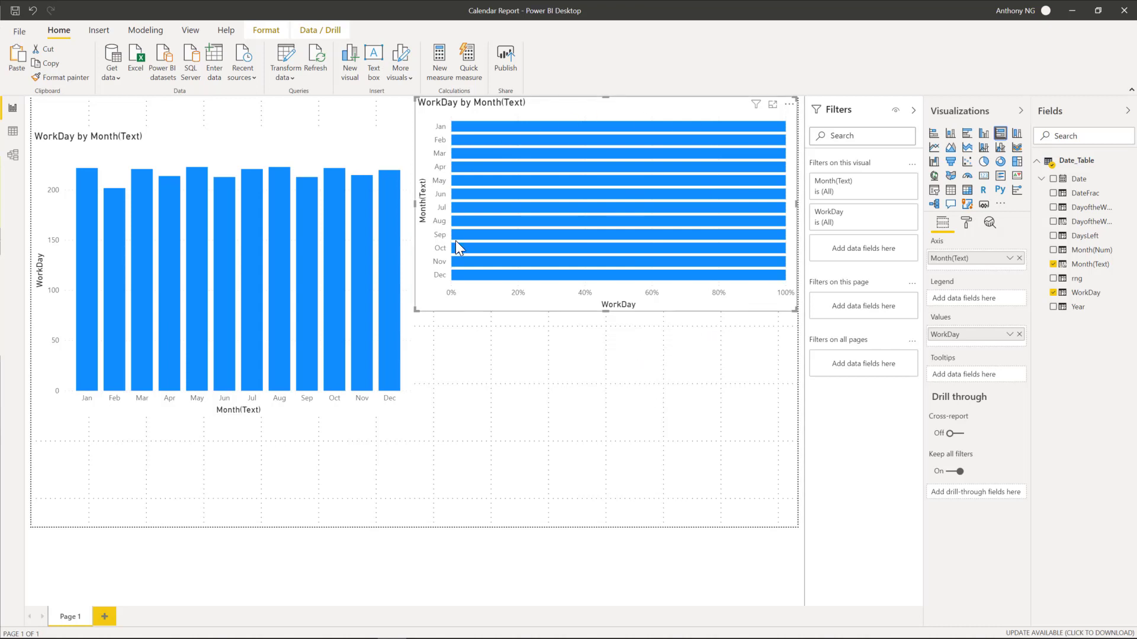
pyautogui.click(951, 191)
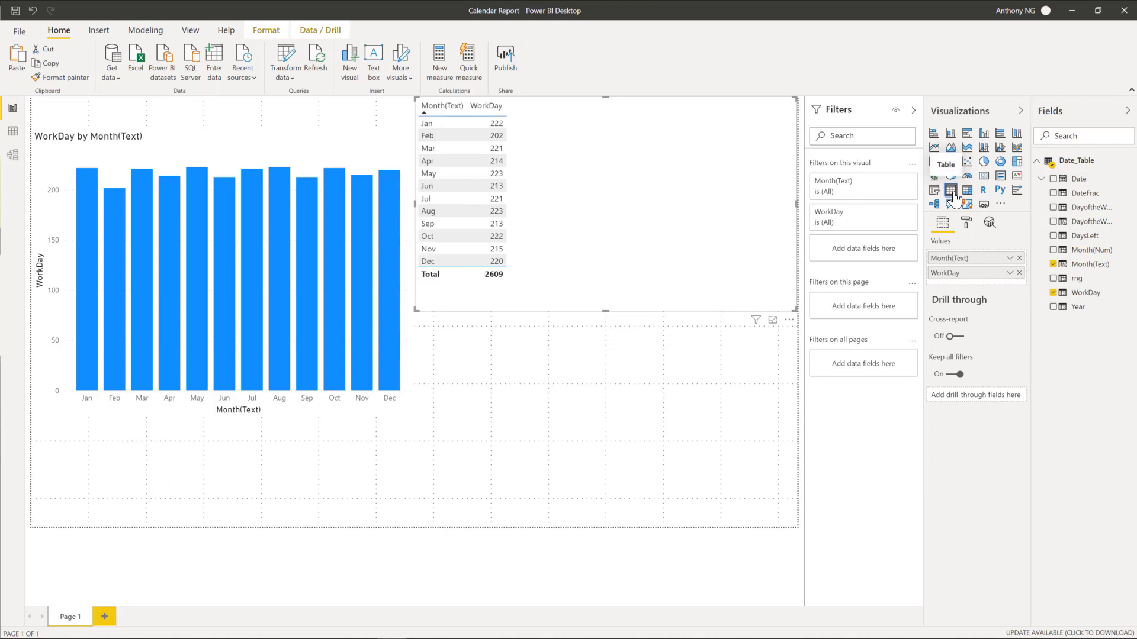
pyautogui.click(967, 191)
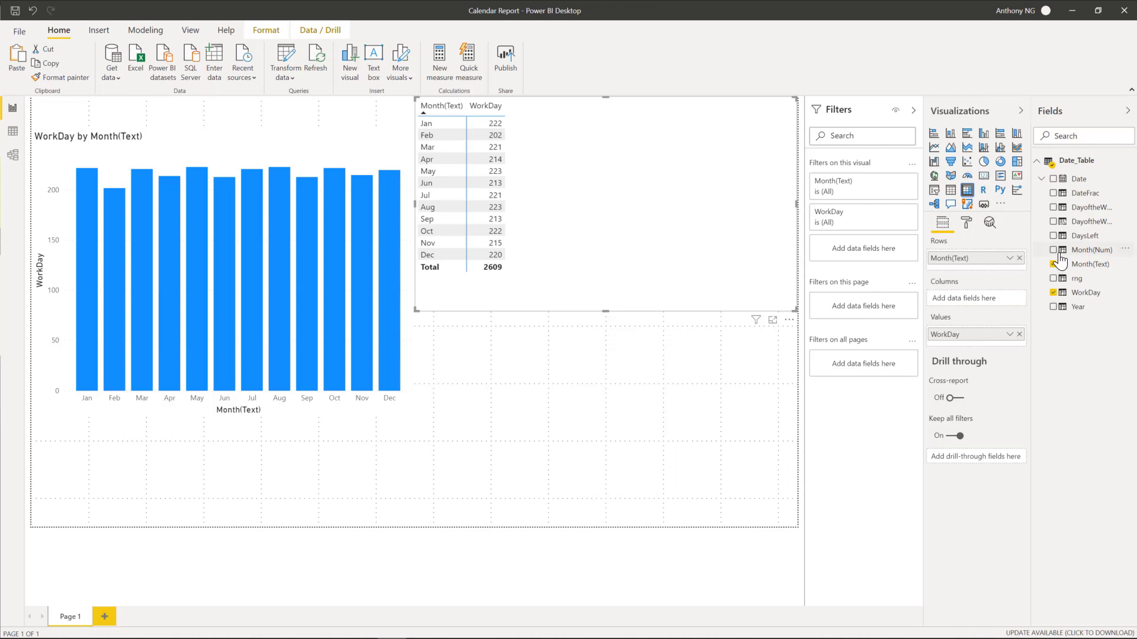
pyautogui.click(626, 395)
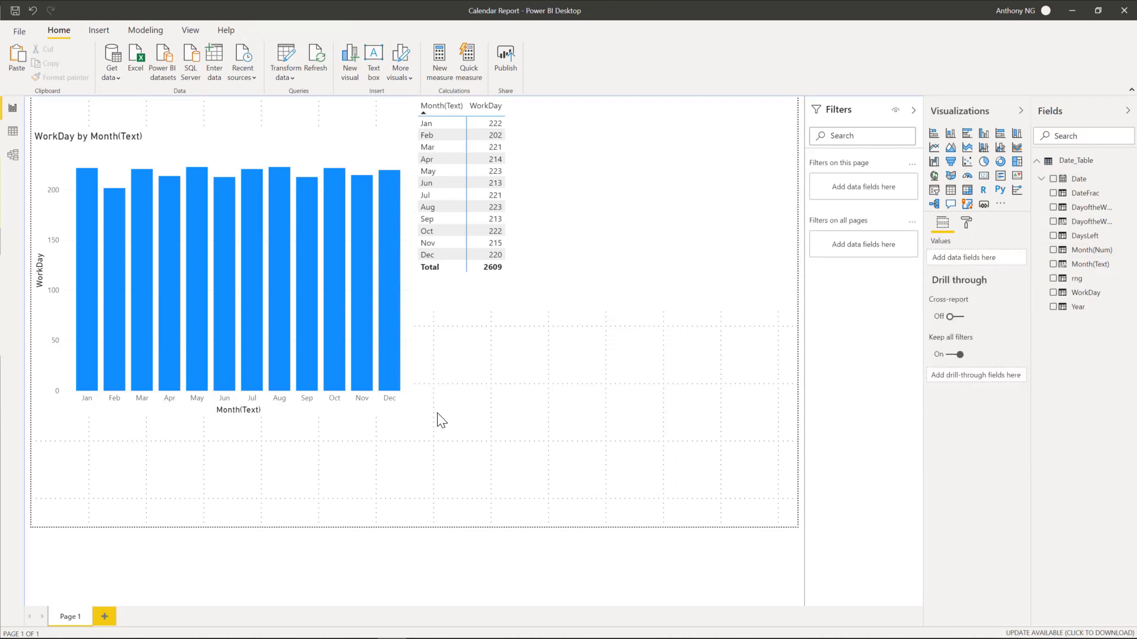
pyautogui.click(669, 305)
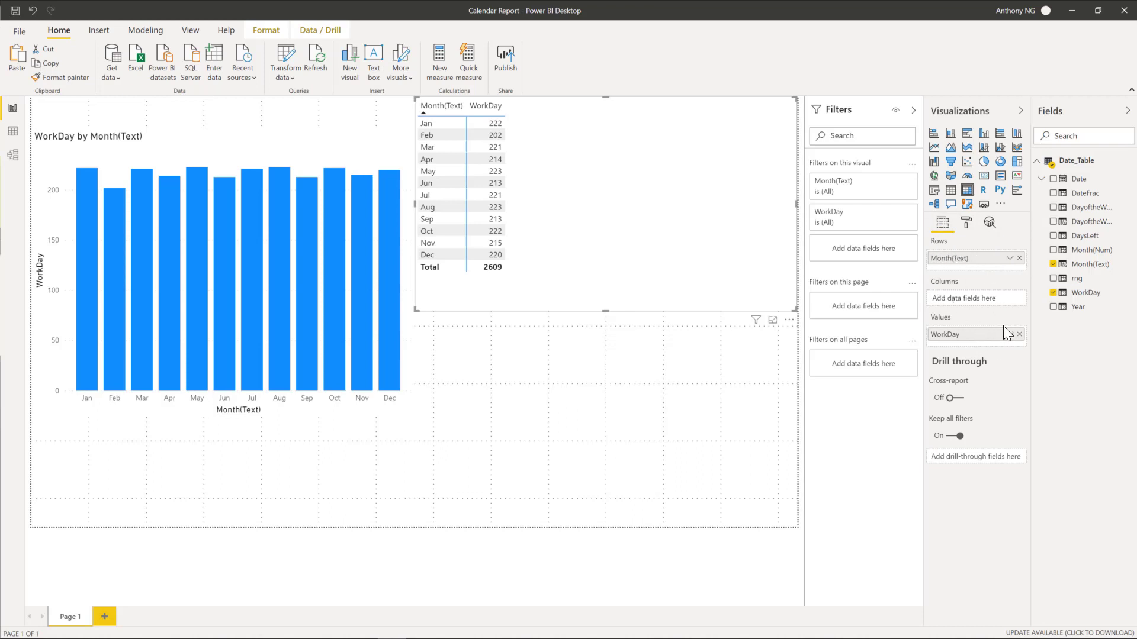
# Turn the X axis of the original column chart off and back on
pyautogui.click(330, 142)
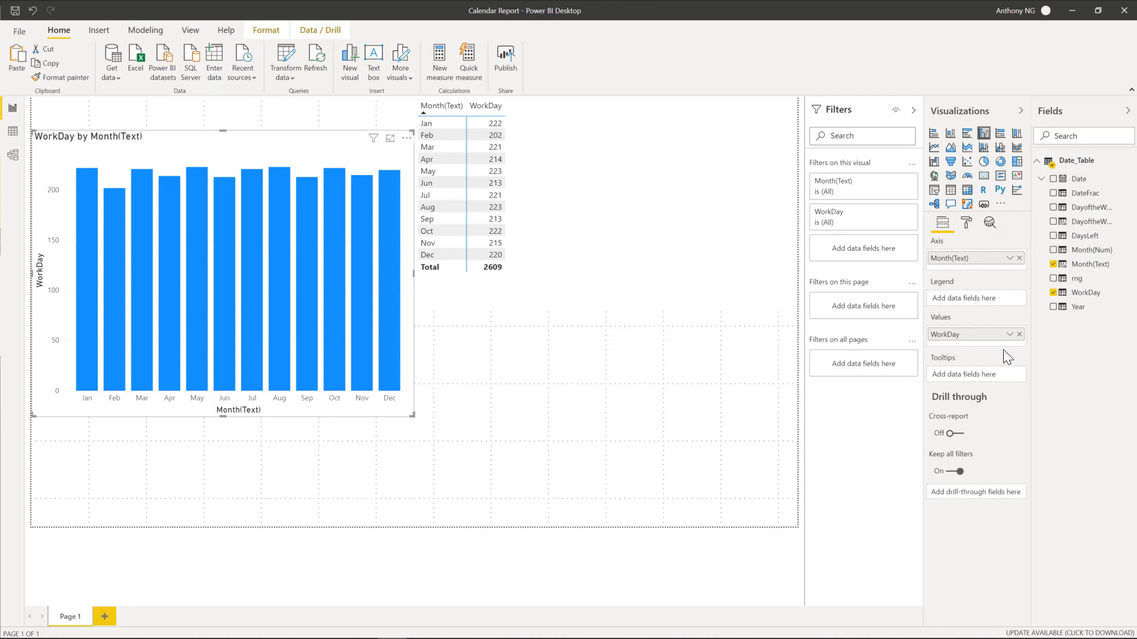
pyautogui.click(966, 225)
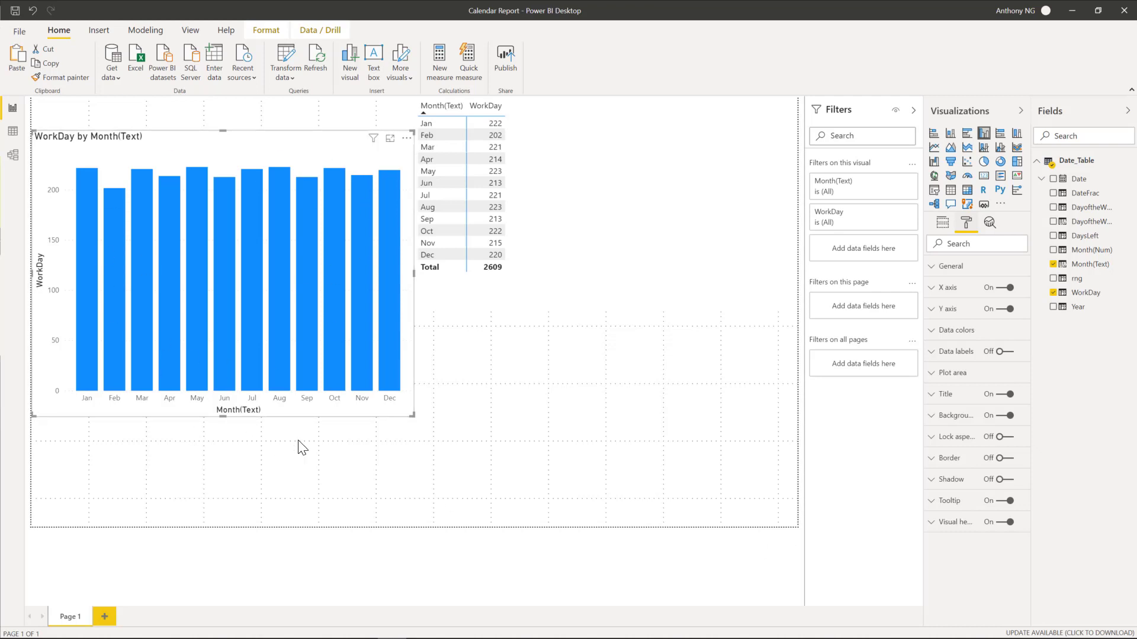
pyautogui.click(1004, 288)
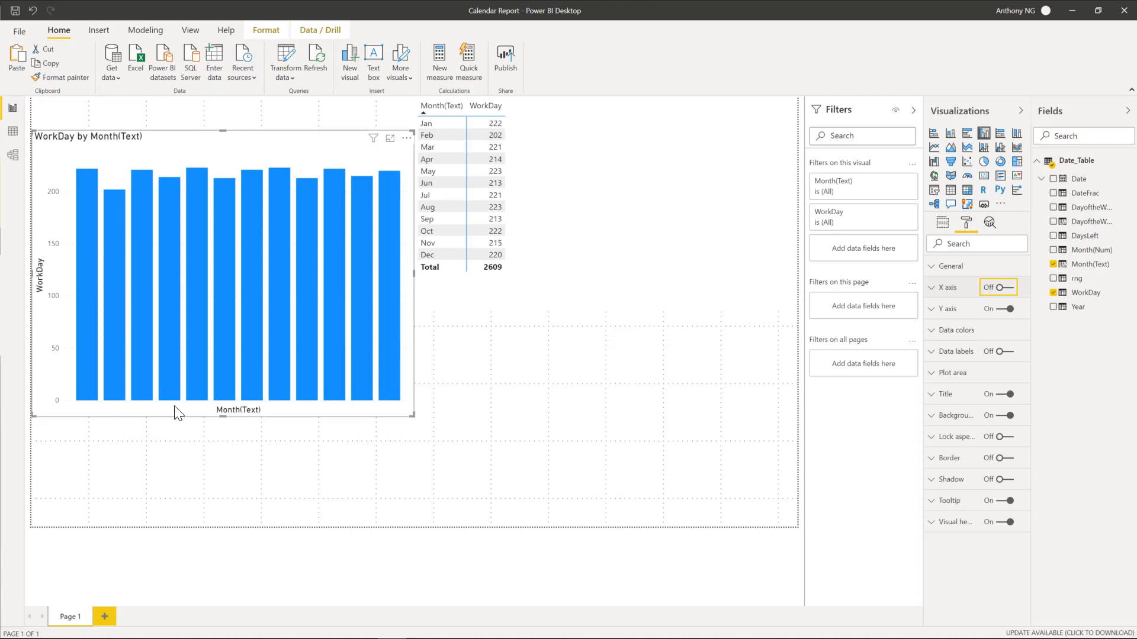
pyautogui.click(1014, 296)
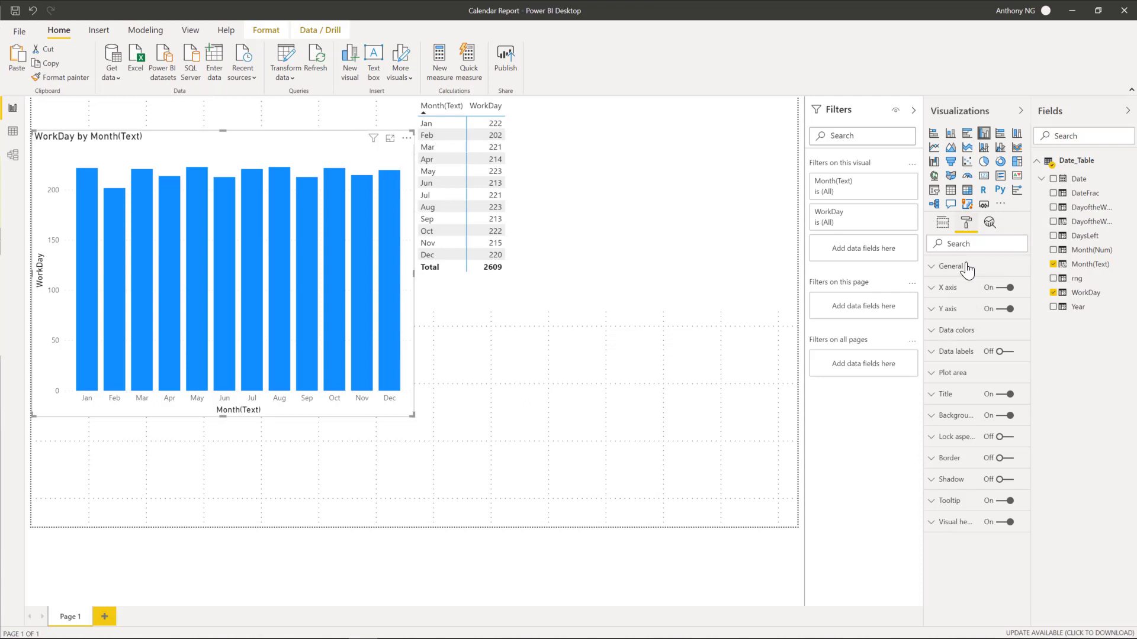
# Add an average line for WorkDay to the column chart
pyautogui.click(989, 222)
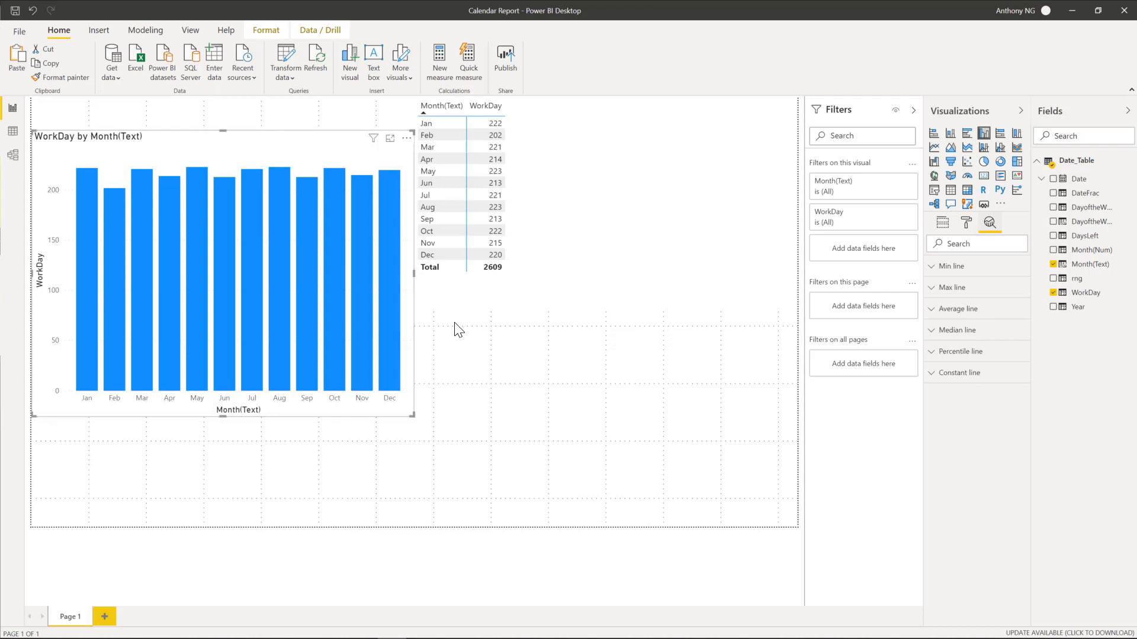
pyautogui.click(931, 311)
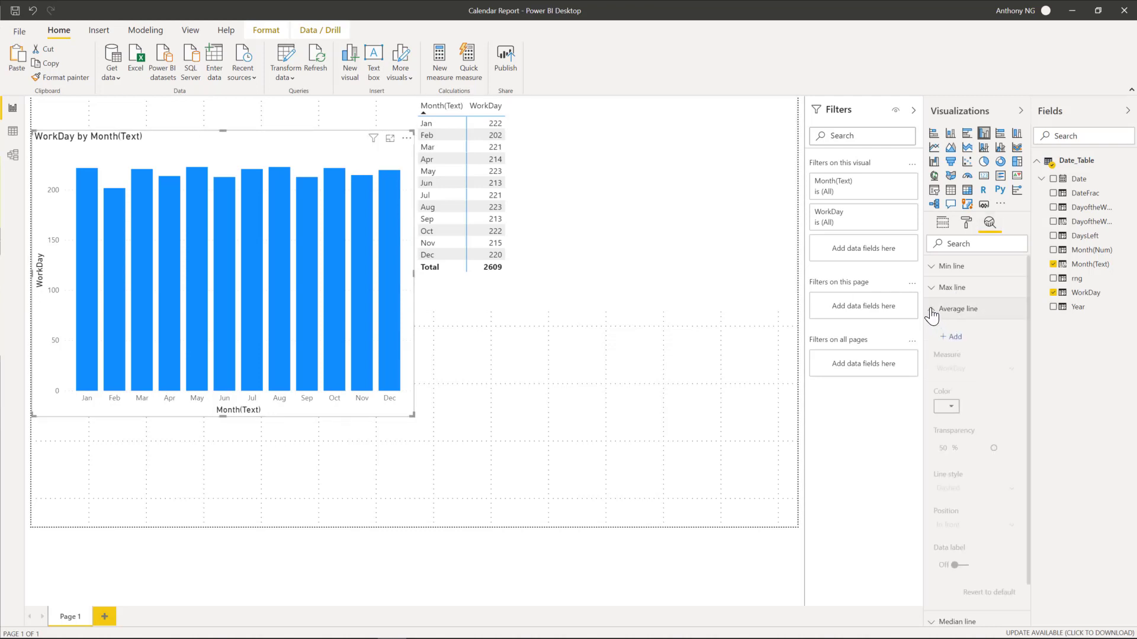
pyautogui.click(931, 315)
pyautogui.click(931, 310)
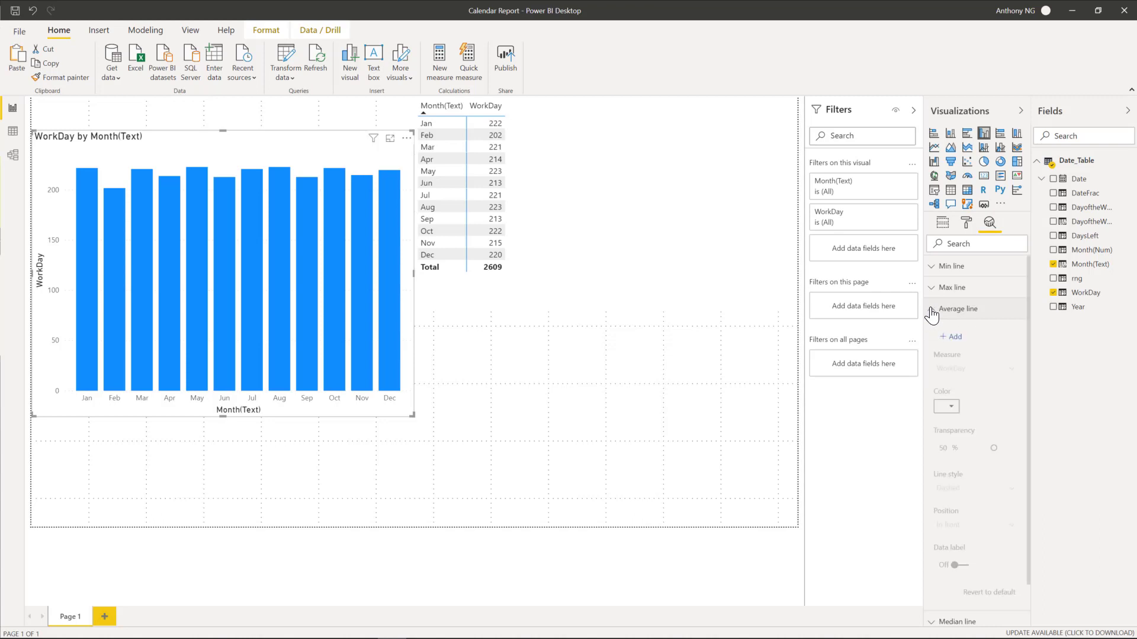
pyautogui.click(955, 338)
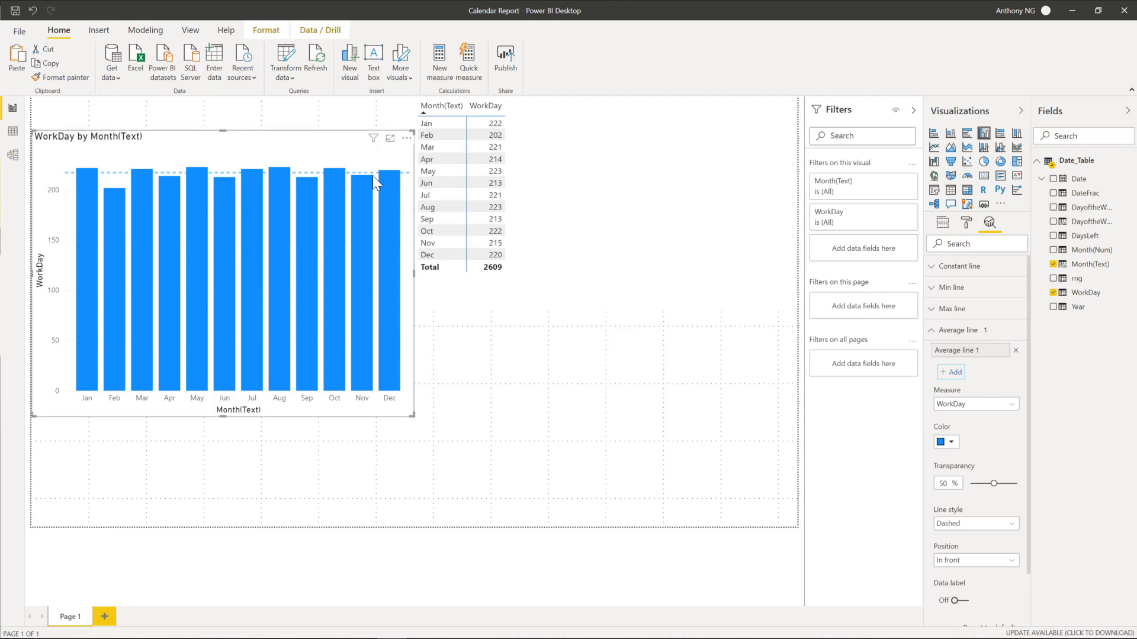
# Set the average line's color to a dark shade from the black theme colors
pyautogui.click(955, 443)
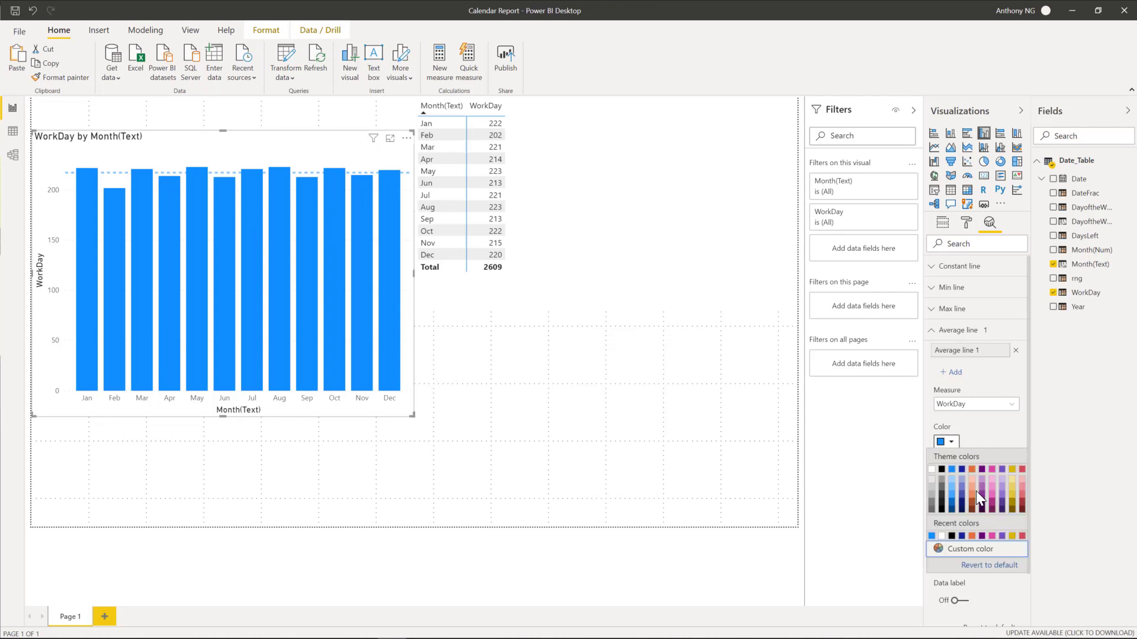
pyautogui.click(1013, 482)
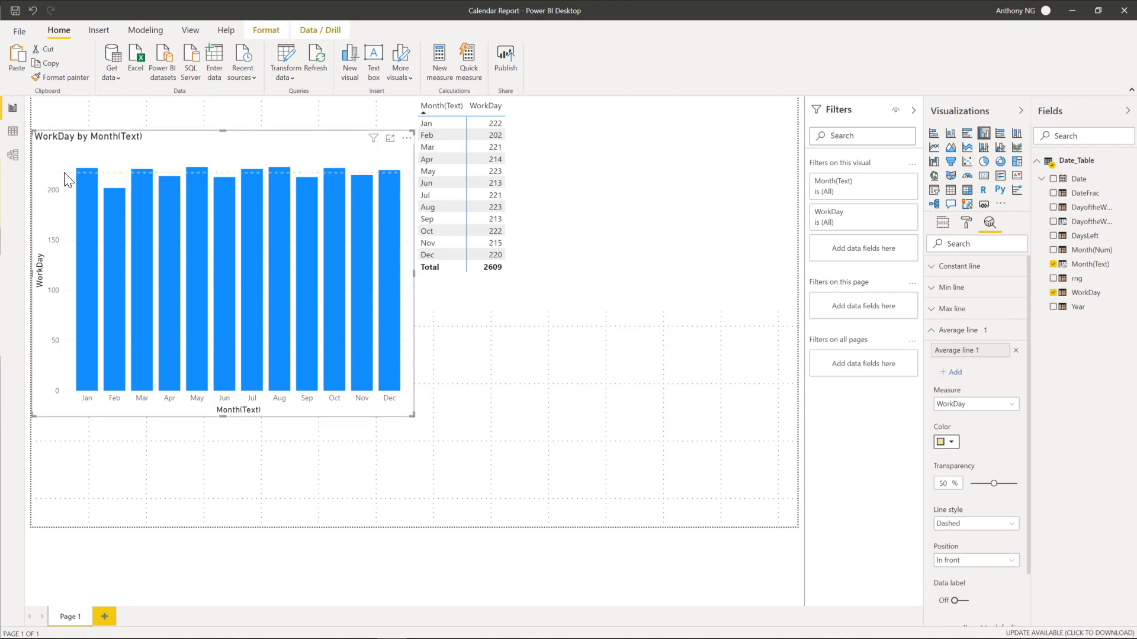
pyautogui.click(952, 442)
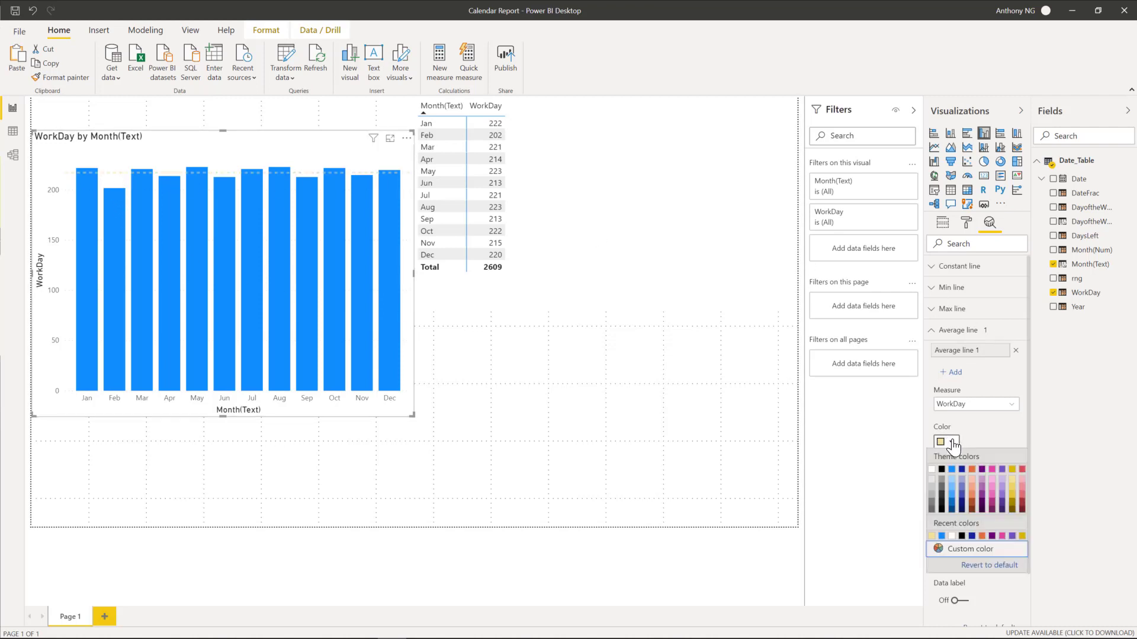
pyautogui.click(942, 502)
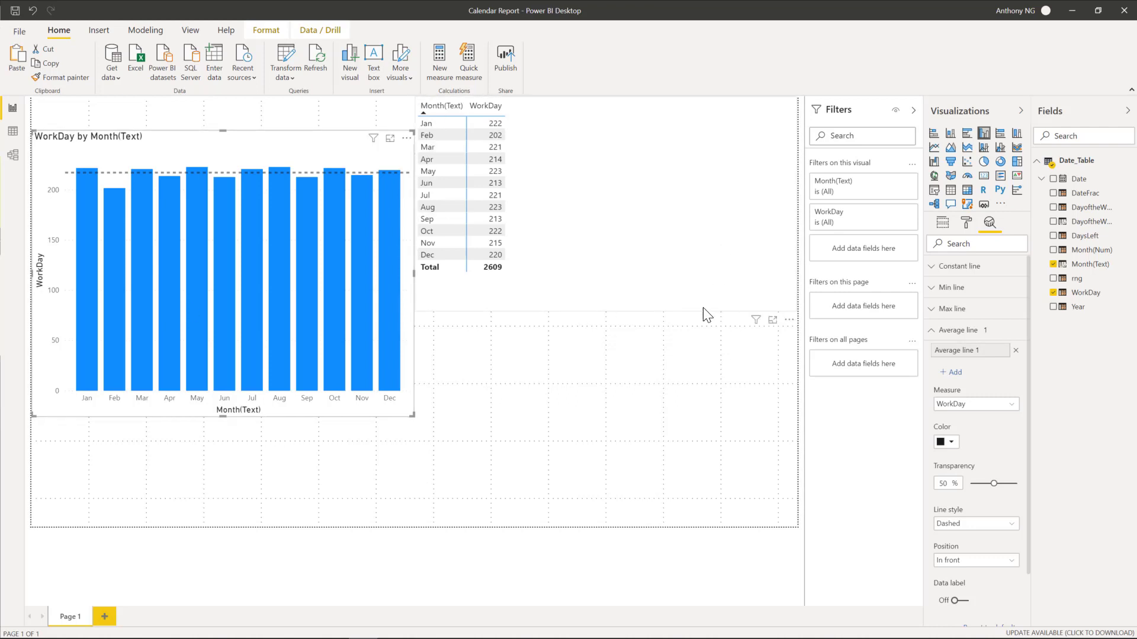
pyautogui.click(635, 309)
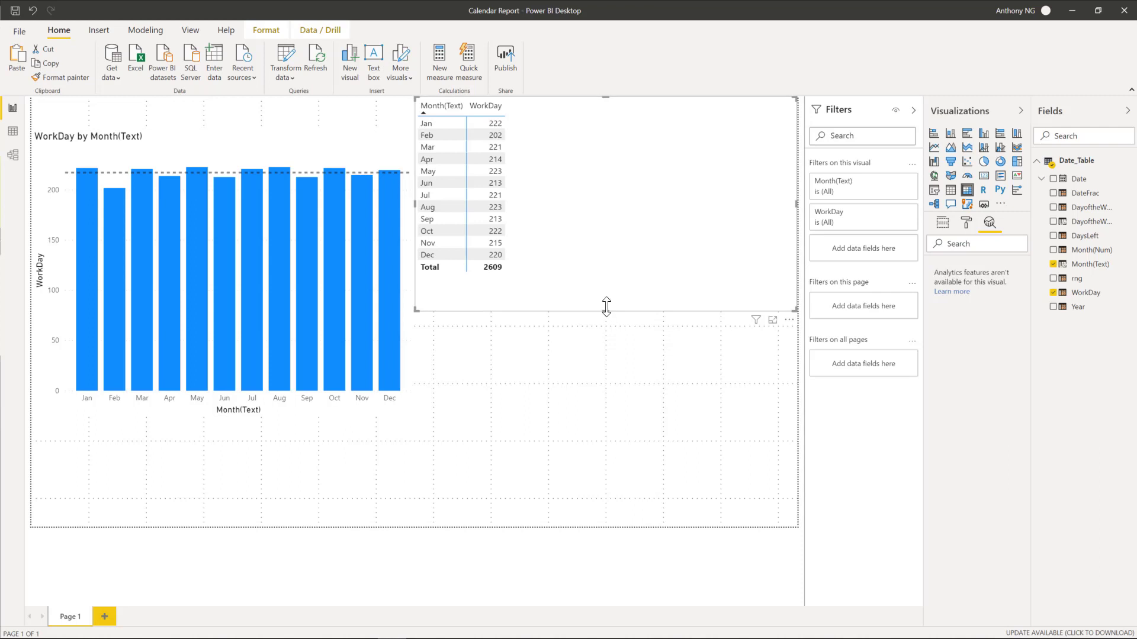
pyautogui.moveTo(606, 309); pyautogui.dragTo(605, 312)
pyautogui.click(619, 375)
pyautogui.click(671, 294)
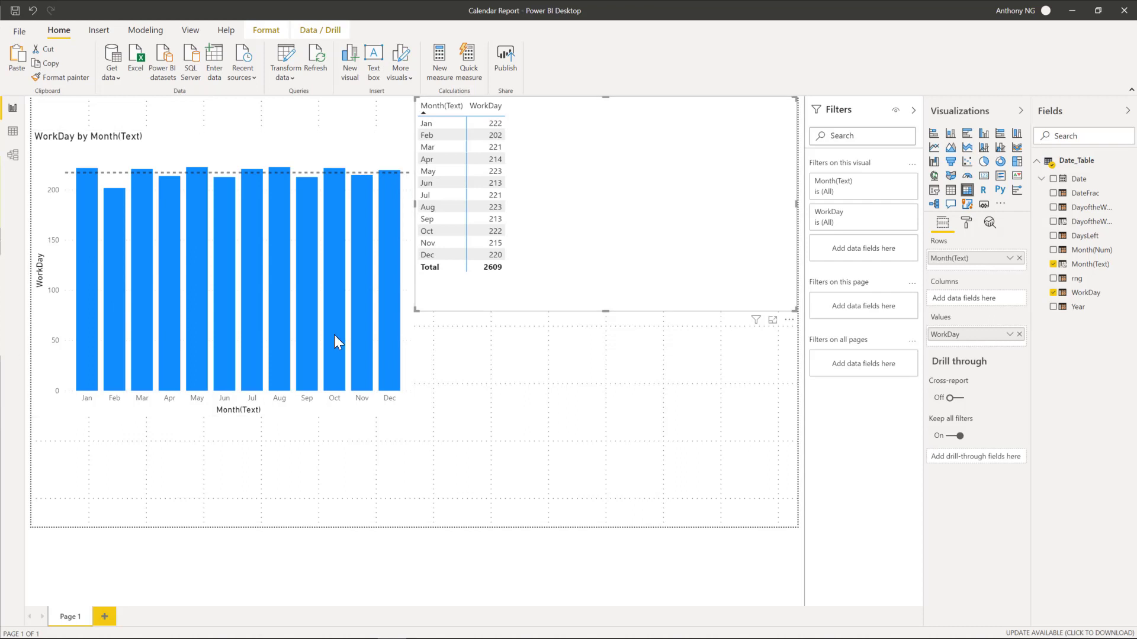
# Set the X axis title of the WorkDay column chart to "Month"
pyautogui.click(965, 225)
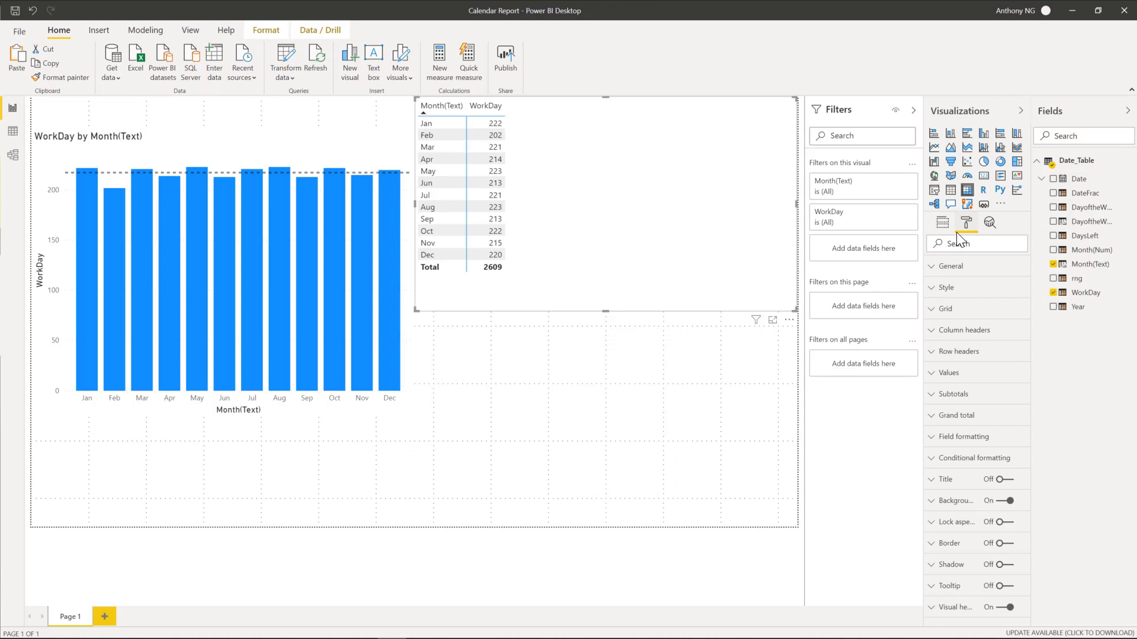
pyautogui.click(214, 145)
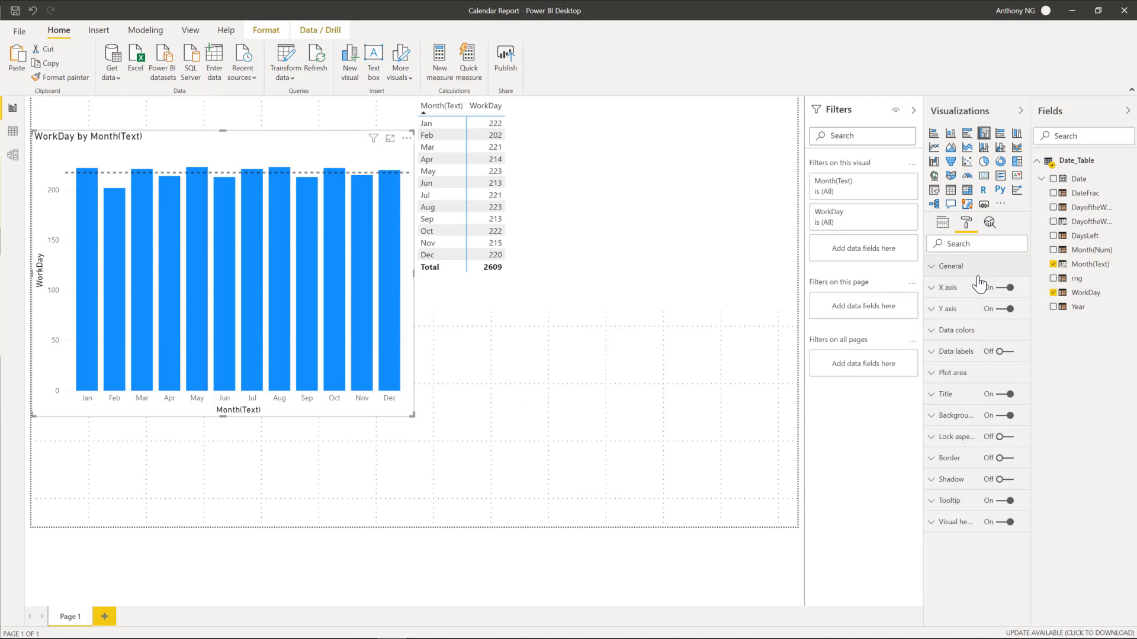
pyautogui.click(934, 290)
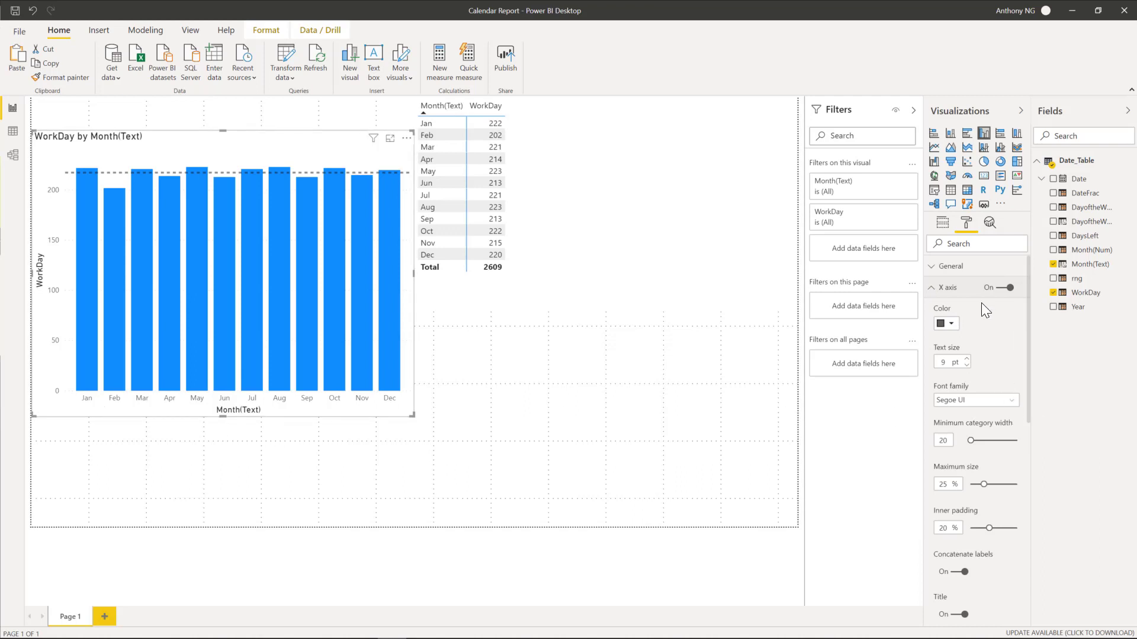
pyautogui.scroll(-5, 990, 470)
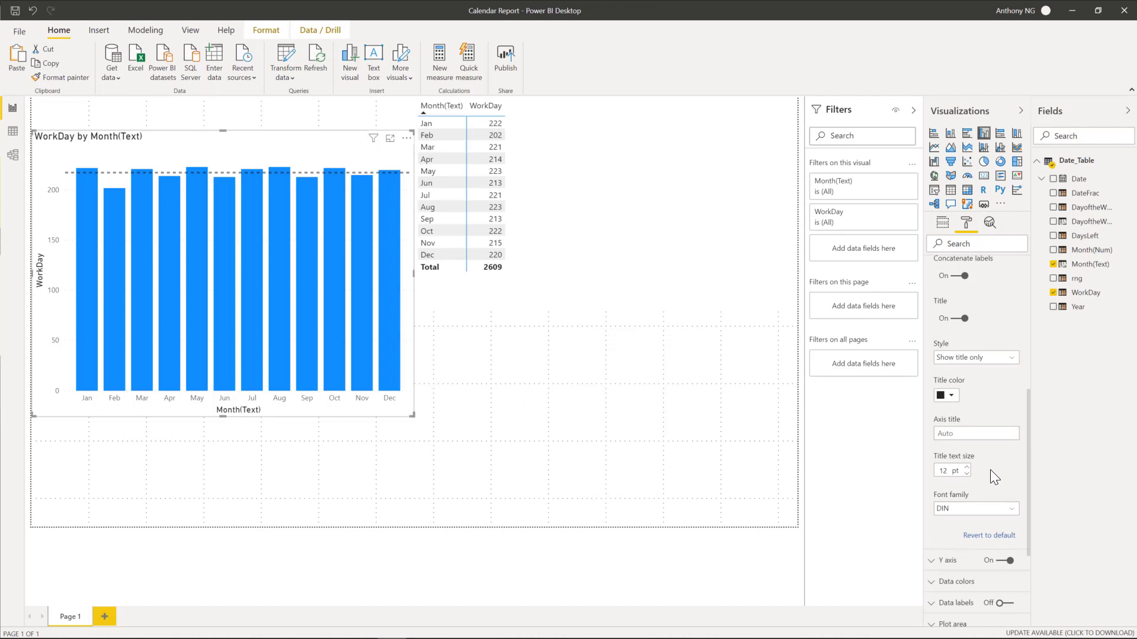
pyautogui.click(964, 438)
pyautogui.write('Month')
pyautogui.scroll(5, 1006, 402)
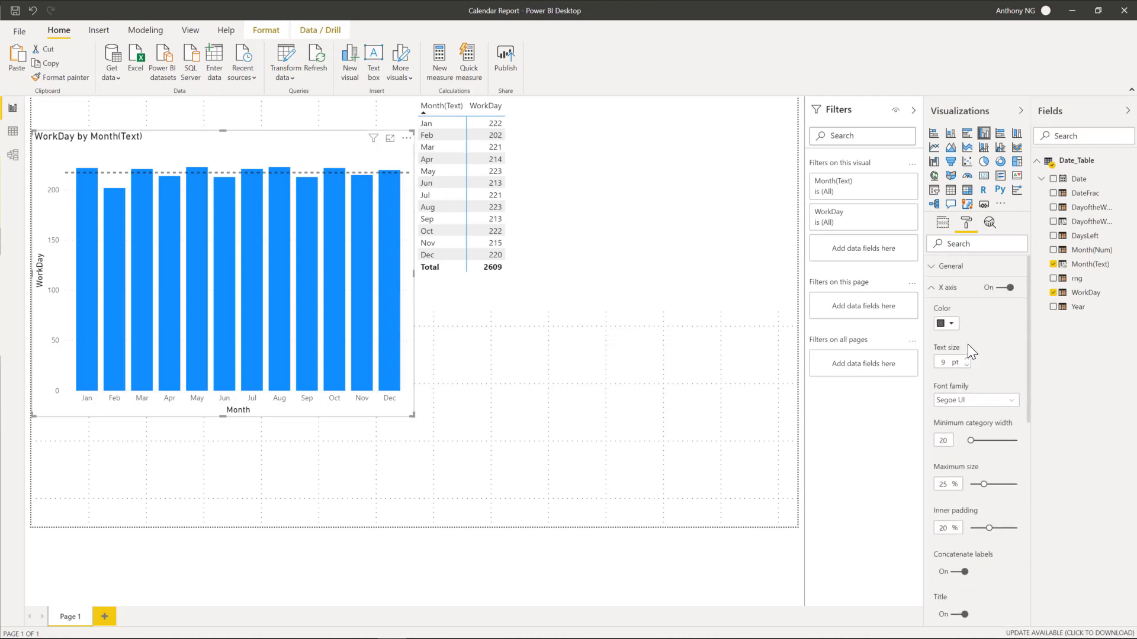
pyautogui.click(942, 287)
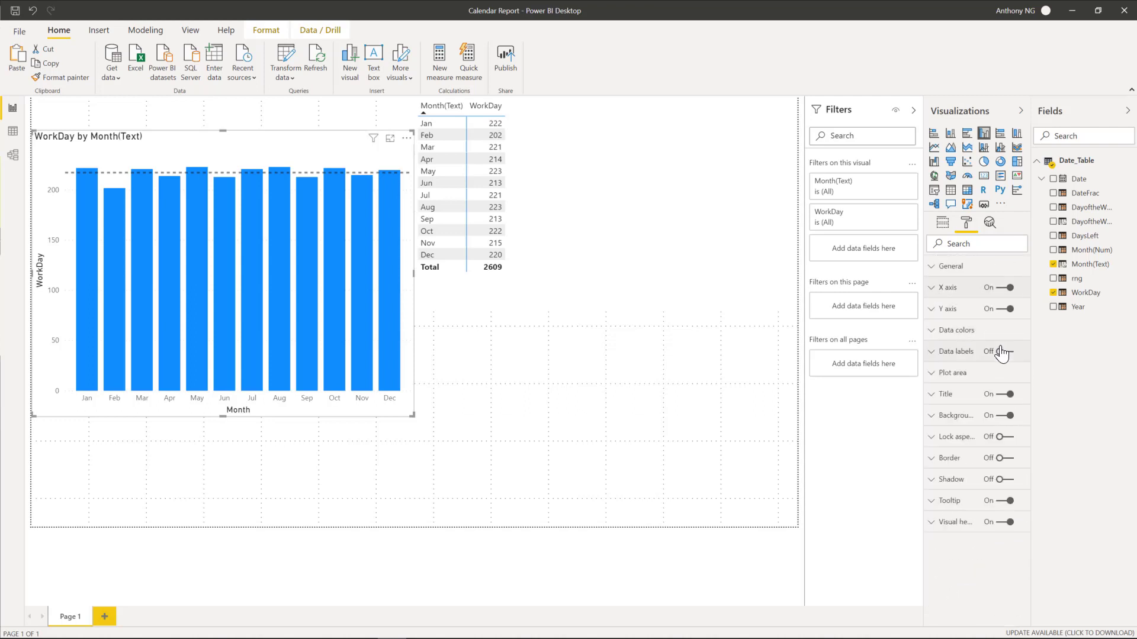
# Set the column chart's Y axis title to "# Work Days"
pyautogui.click(931, 313)
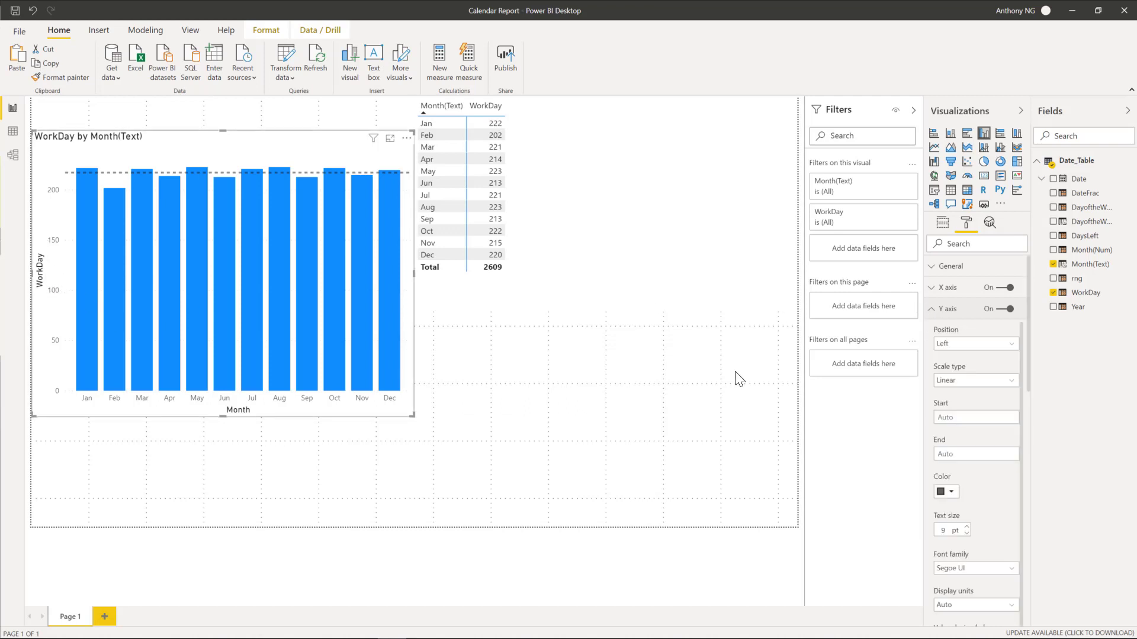
pyautogui.scroll(-2, 1007, 455)
pyautogui.scroll(-5, 999, 564)
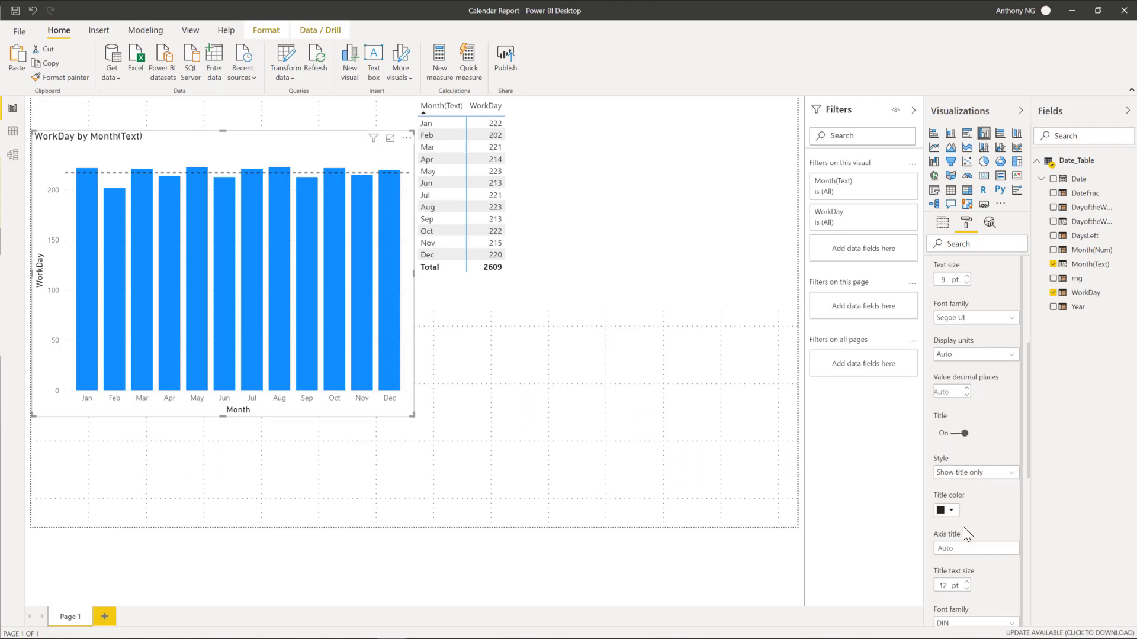
pyautogui.scroll(-3, 972, 509)
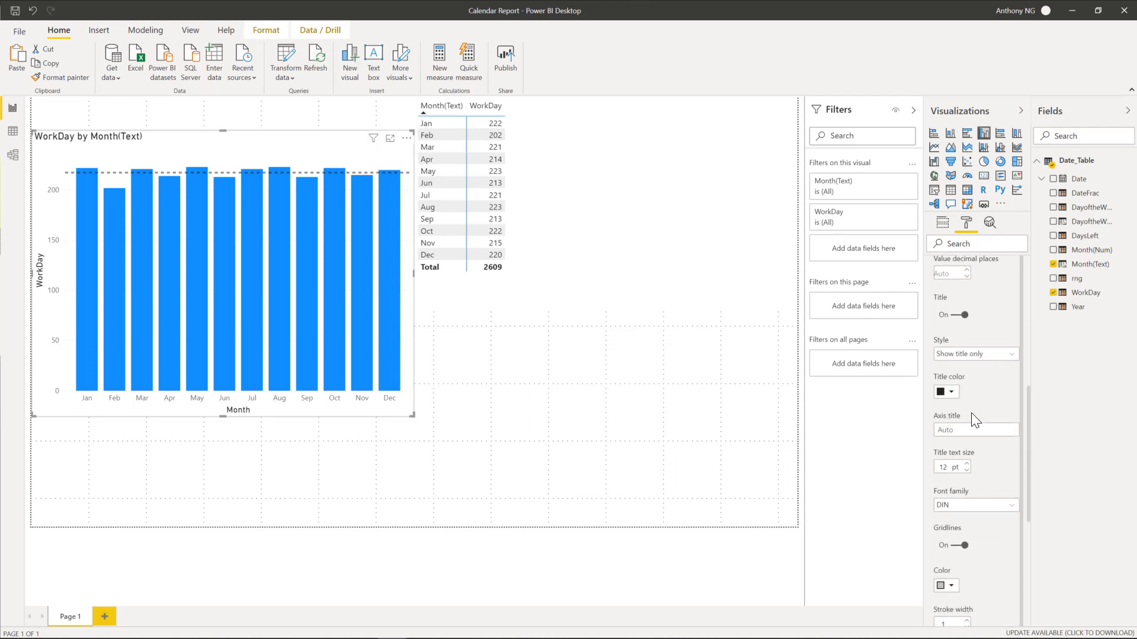
pyautogui.click(1003, 429)
pyautogui.write('# Work Days')
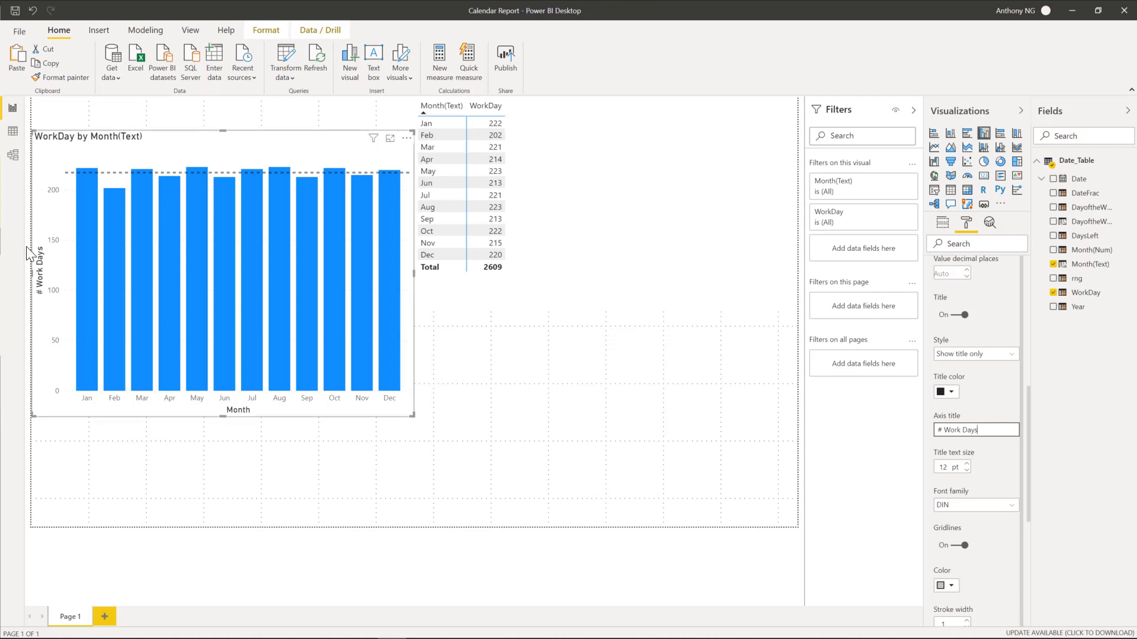
pyautogui.scroll(8, 987, 385)
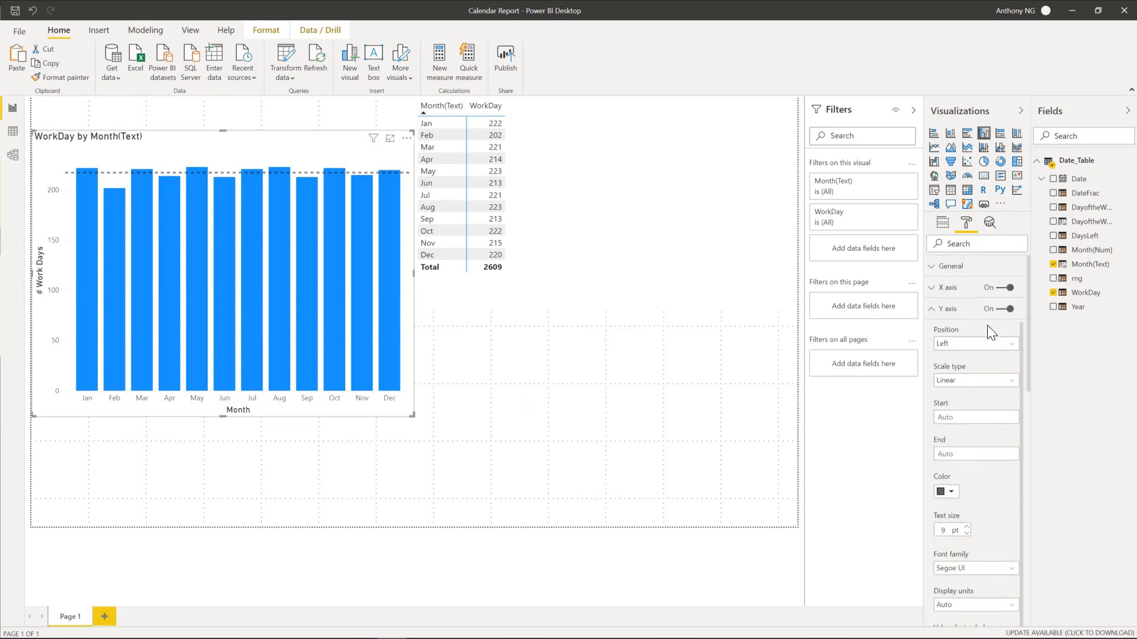
pyautogui.click(941, 309)
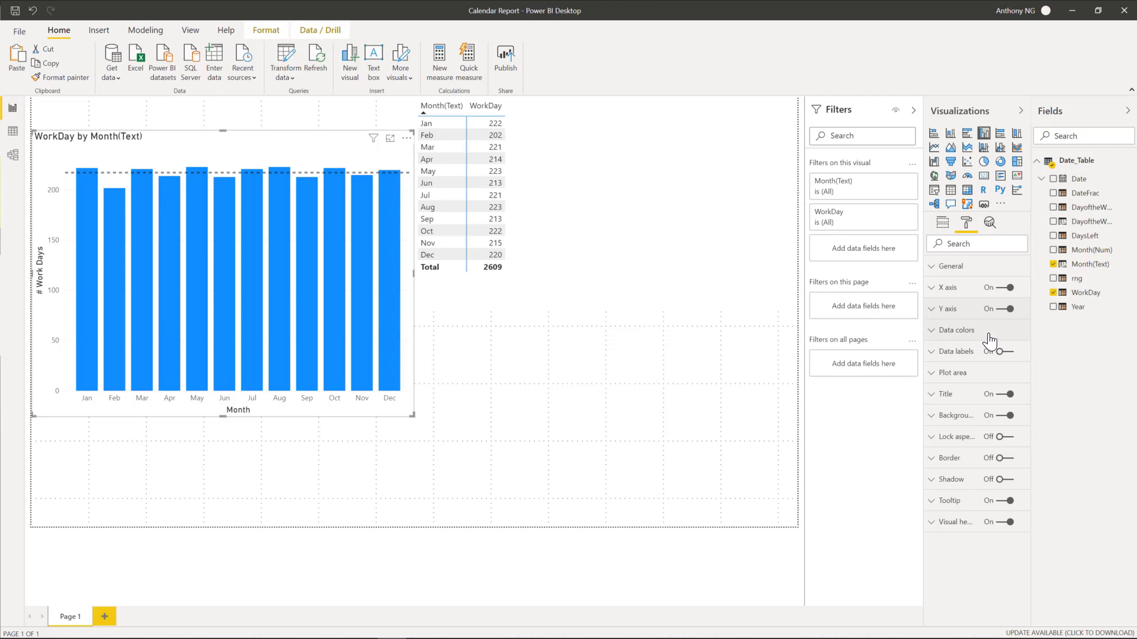
# Replace the column chart's title text with "# Work Days by Month"
pyautogui.click(931, 398)
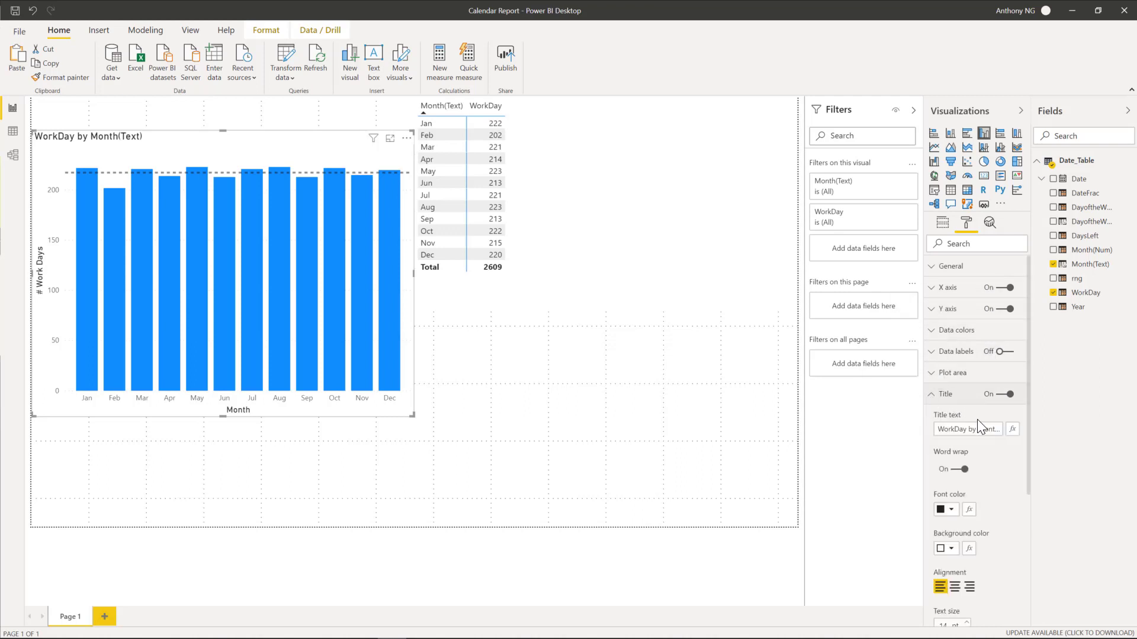
pyautogui.click(961, 428)
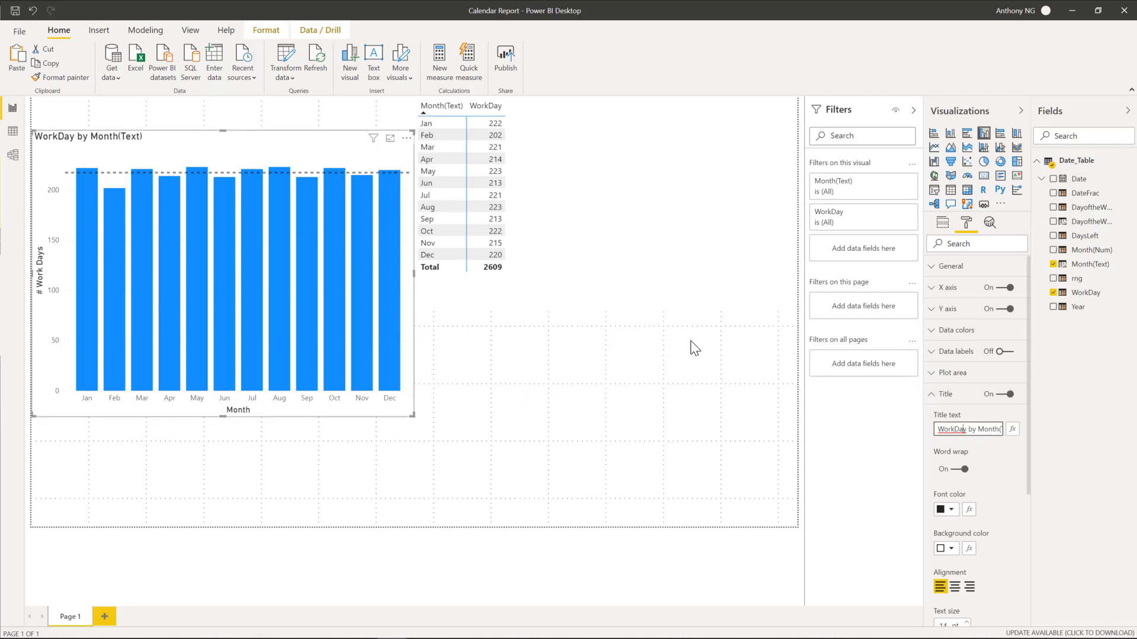
pyautogui.hotkey('ctrl', 'a')
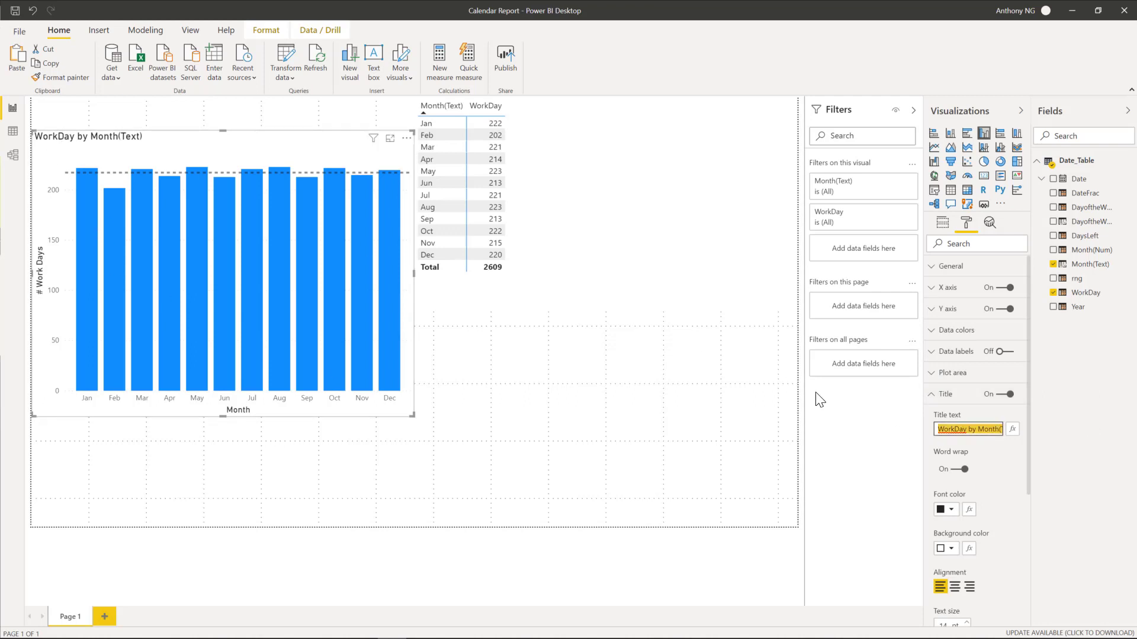
pyautogui.write('# Wo')
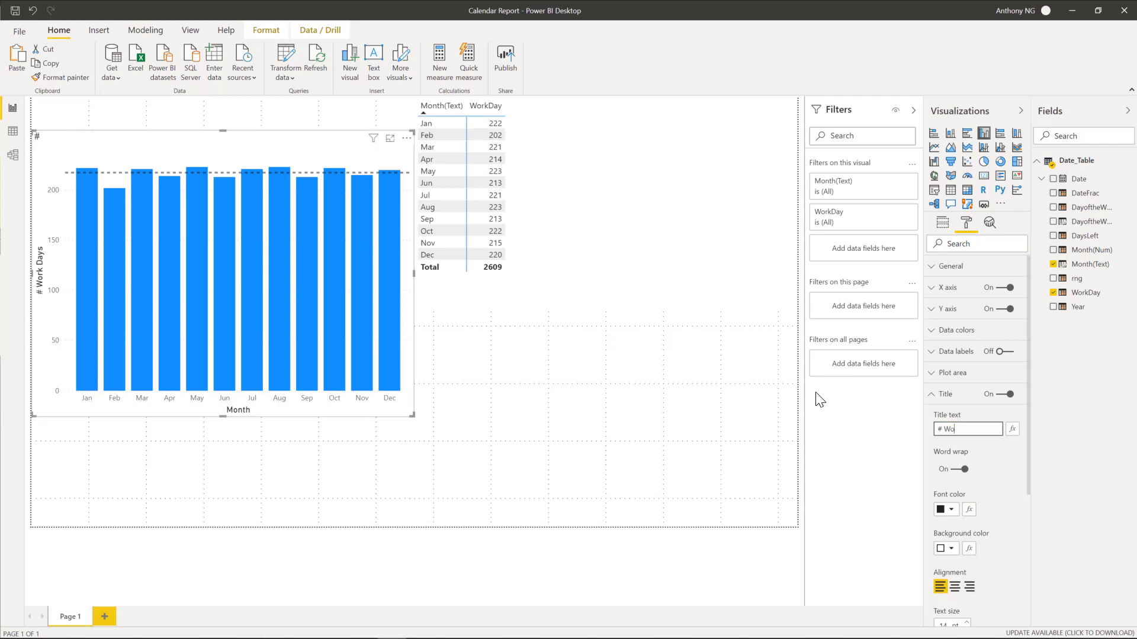
pyautogui.write('rk Days by Month')
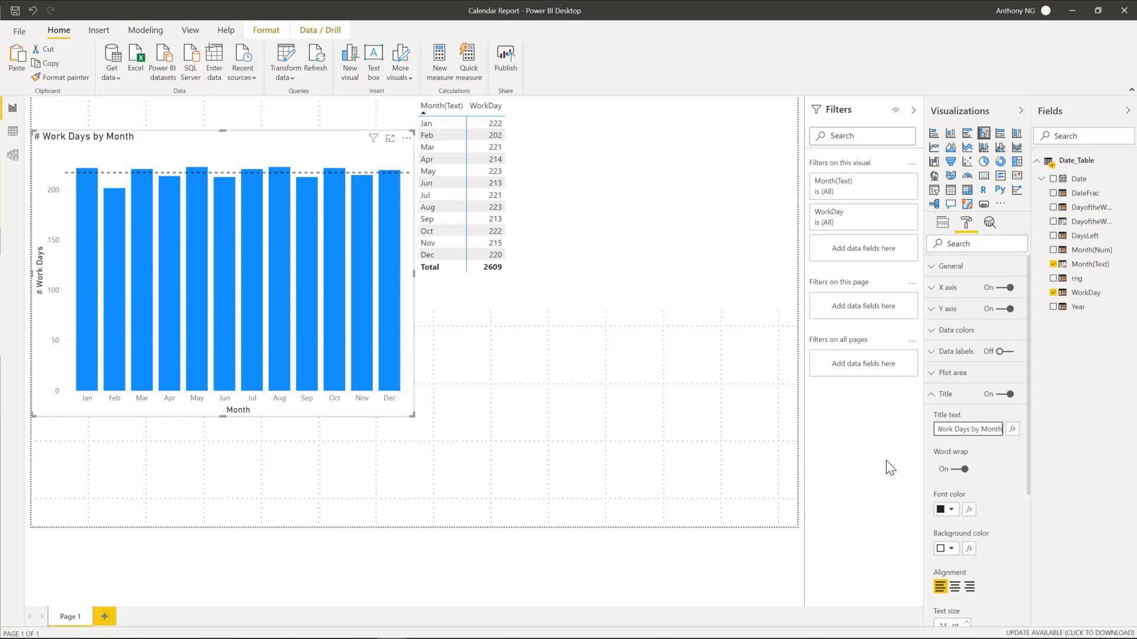
pyautogui.click(651, 446)
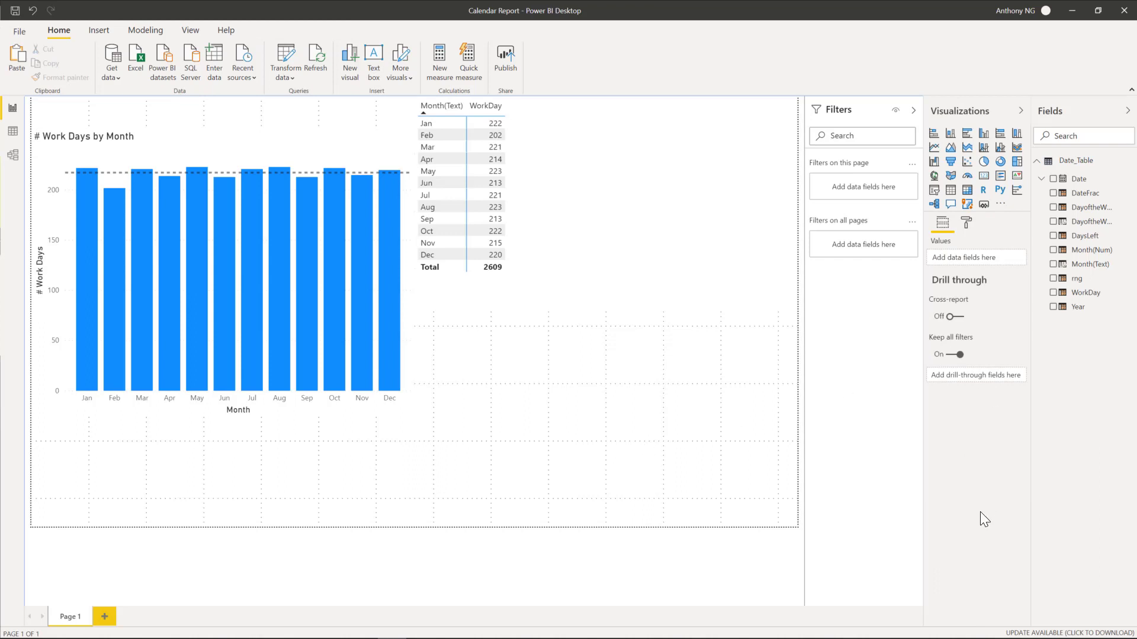
# Turn on data labels for the column chart and set their position to Inside end
pyautogui.click(410, 412)
pyautogui.click(967, 223)
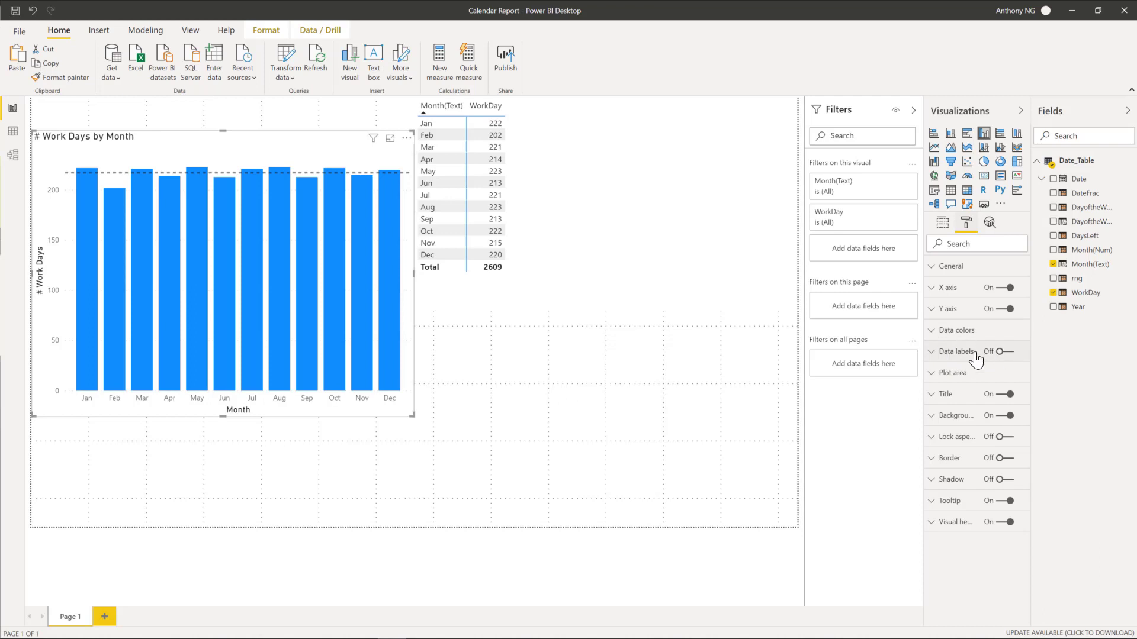
pyautogui.click(1008, 353)
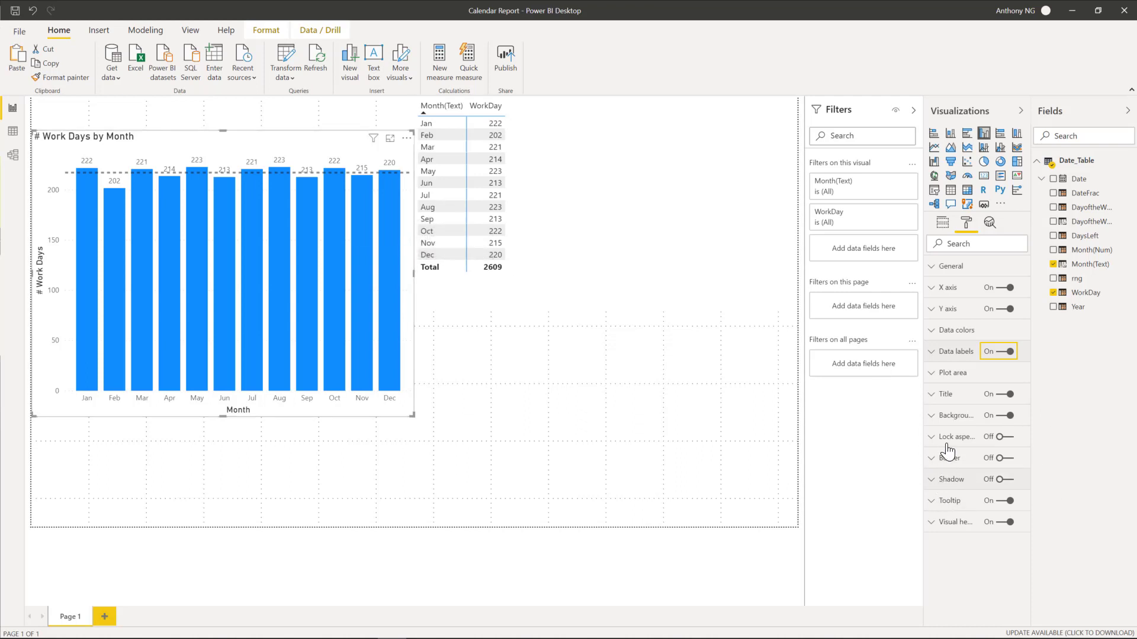
pyautogui.click(933, 352)
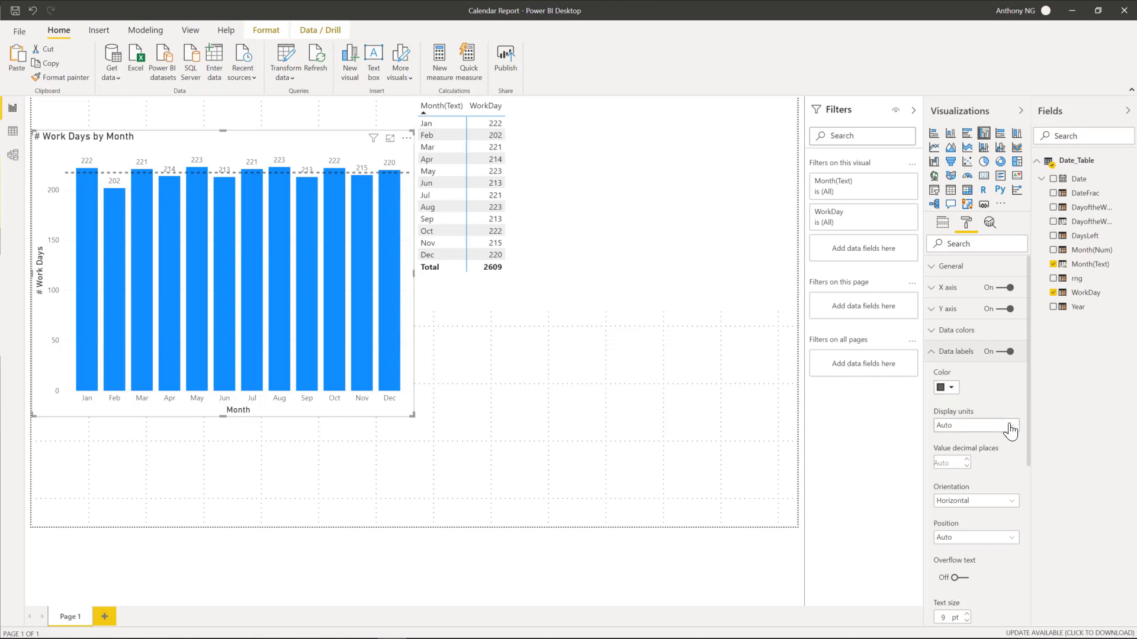
pyautogui.scroll(-3, 1011, 431)
pyautogui.scroll(1, 1009, 426)
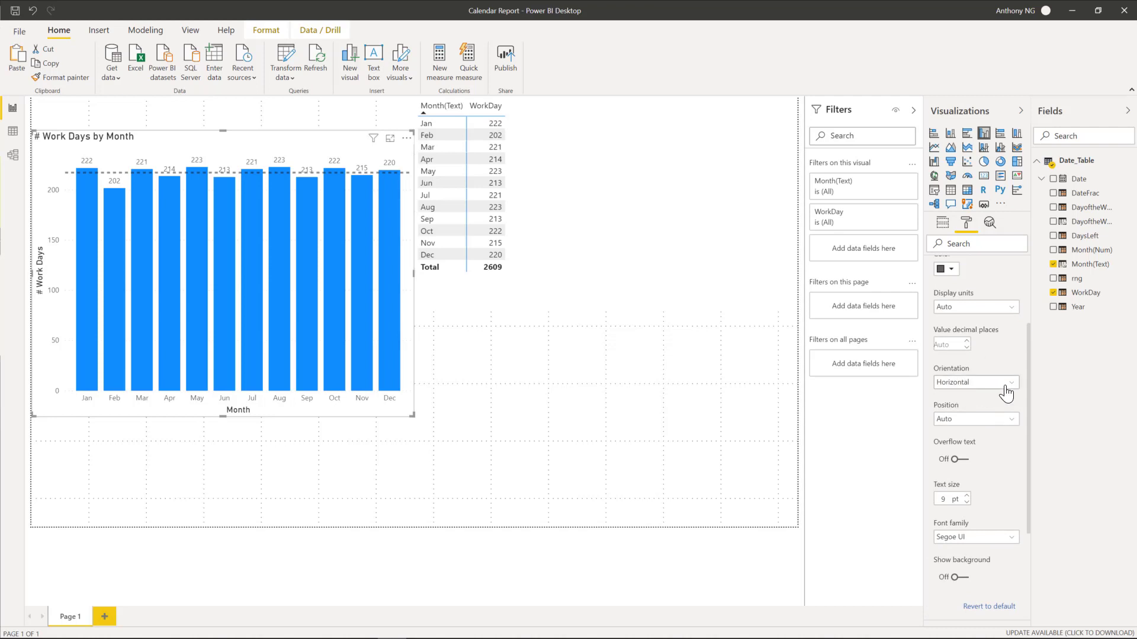
pyautogui.scroll(1, 1007, 391)
pyautogui.click(978, 484)
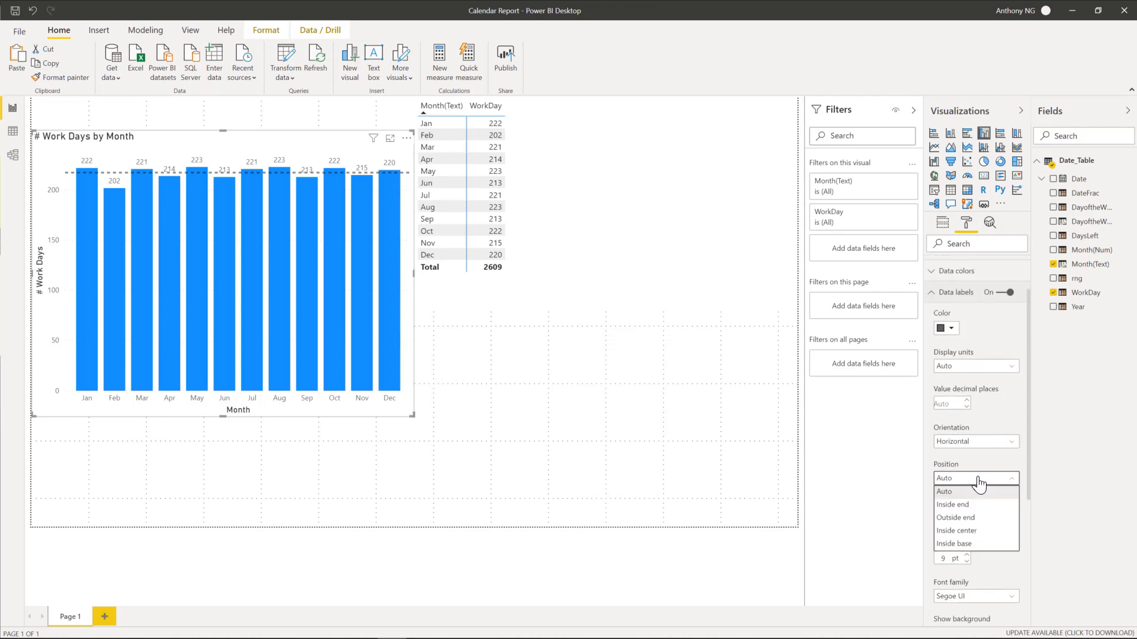
pyautogui.click(981, 507)
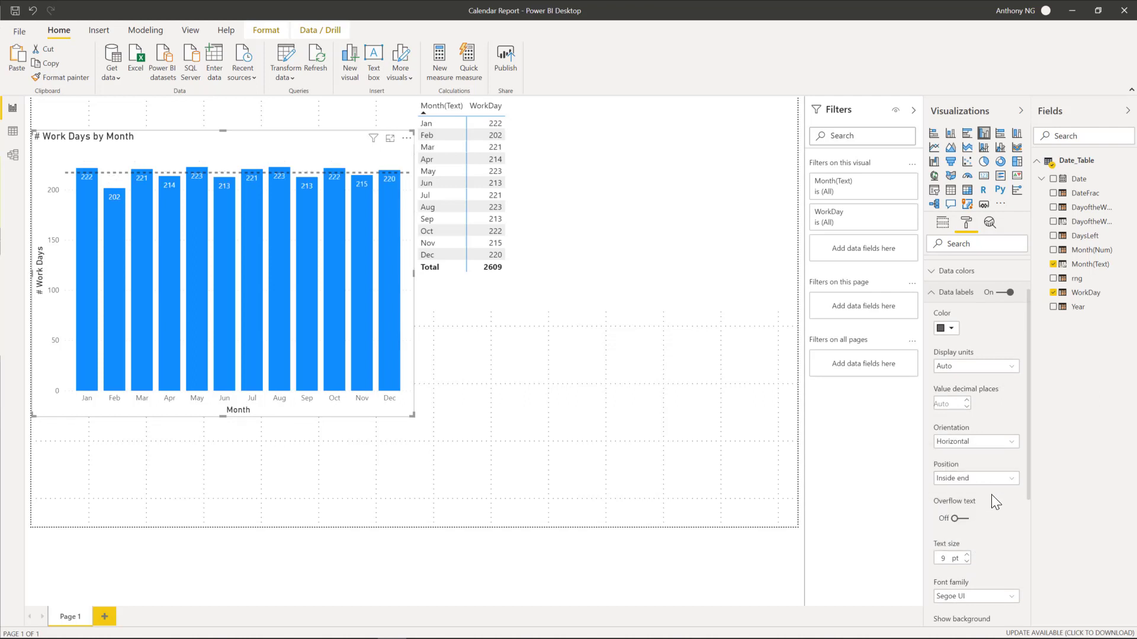
# Show a background behind the column chart's data labels and color it white
pyautogui.scroll(-1, 991, 495)
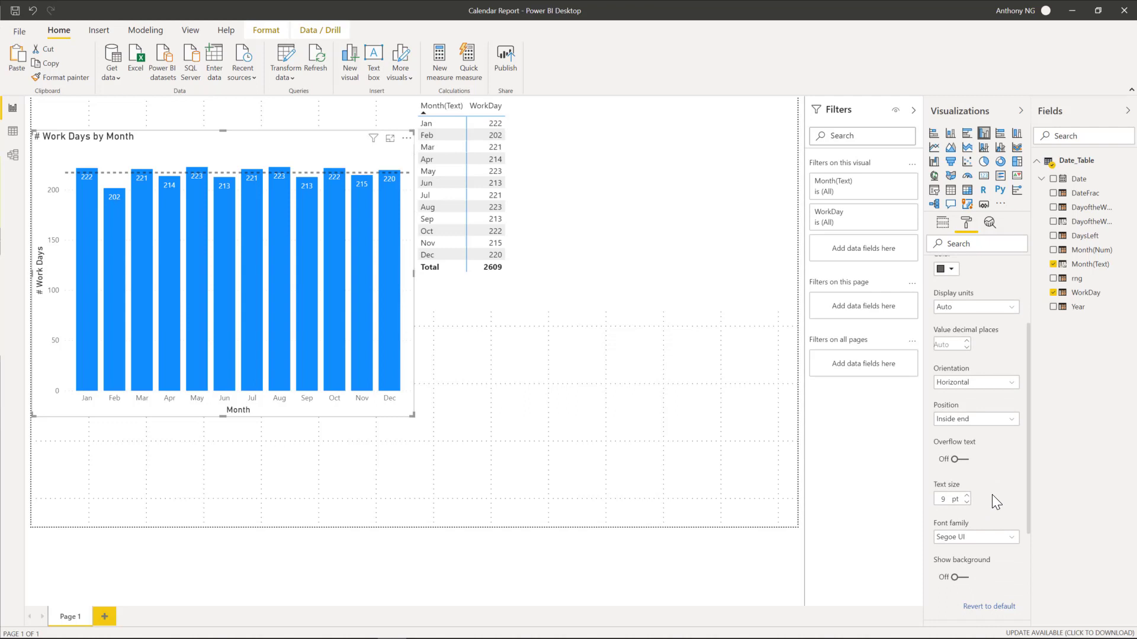
pyautogui.click(962, 578)
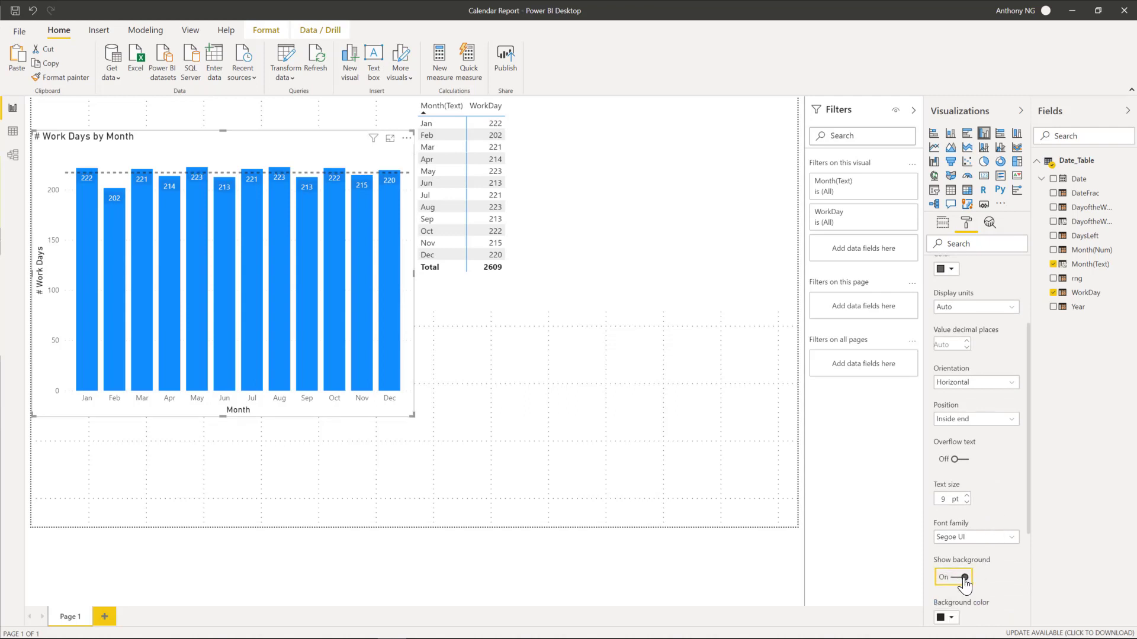
pyautogui.scroll(-2, 1018, 577)
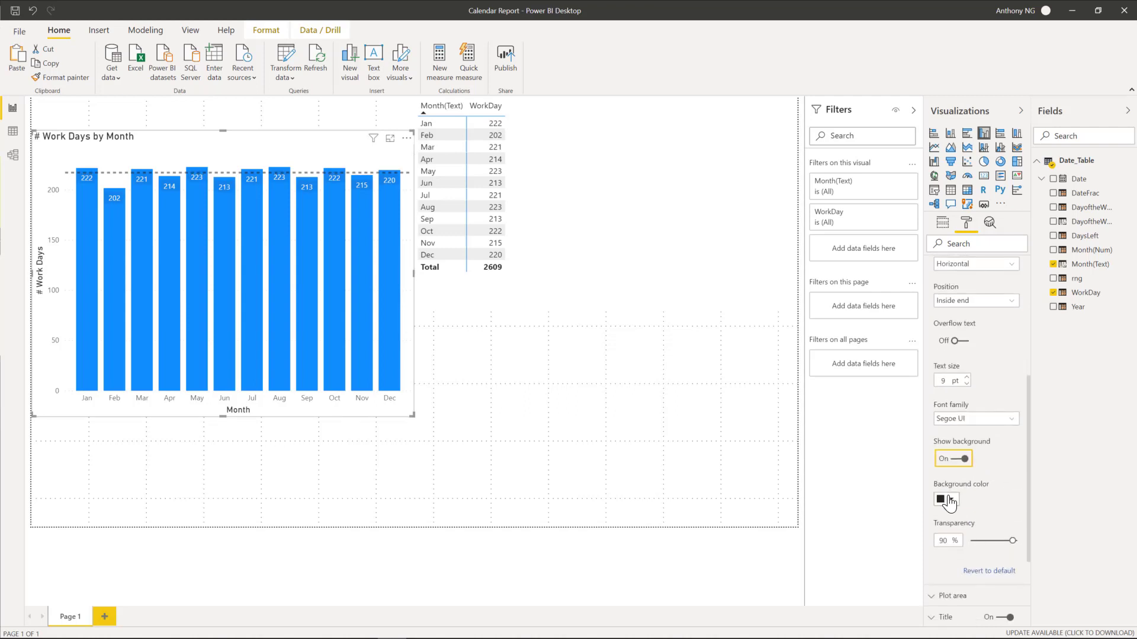
pyautogui.click(949, 500)
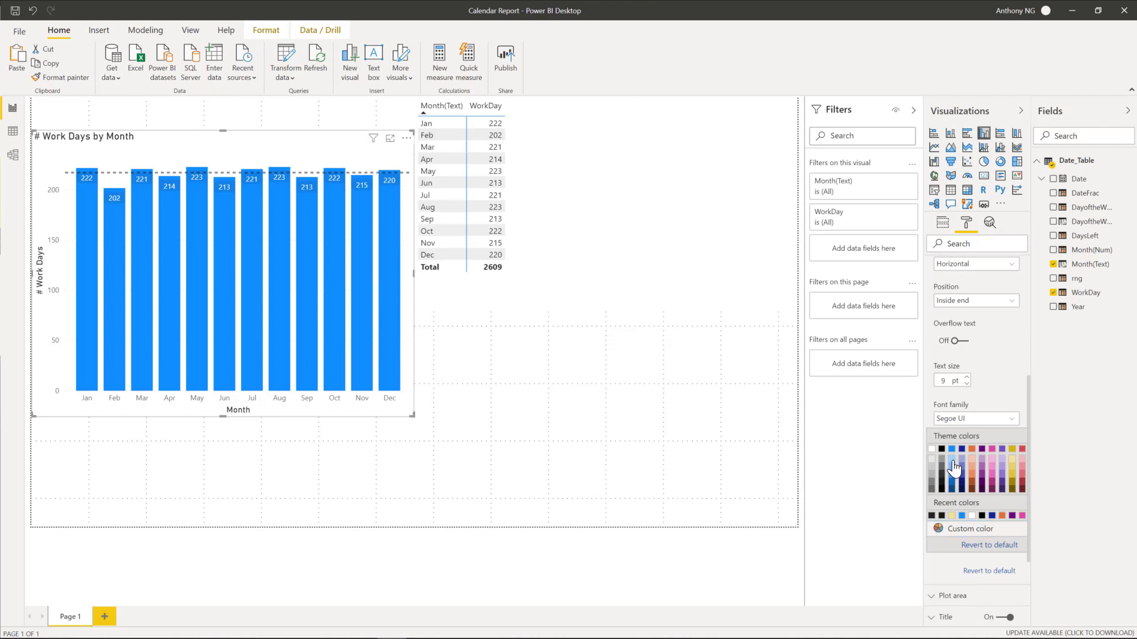
pyautogui.click(952, 463)
pyautogui.click(951, 499)
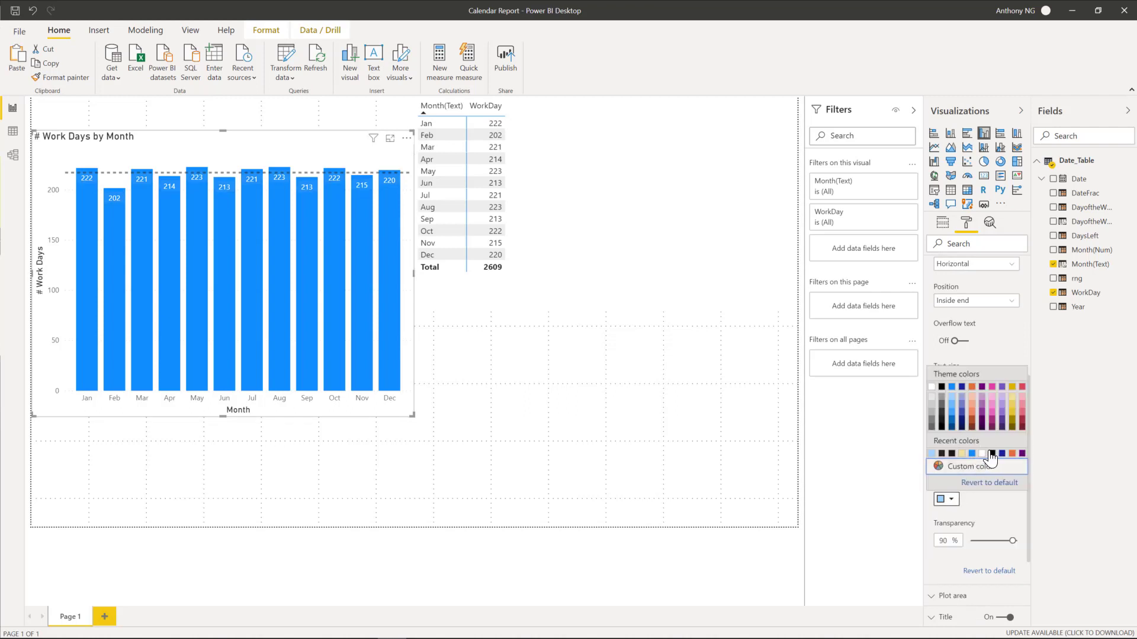
pyautogui.click(982, 454)
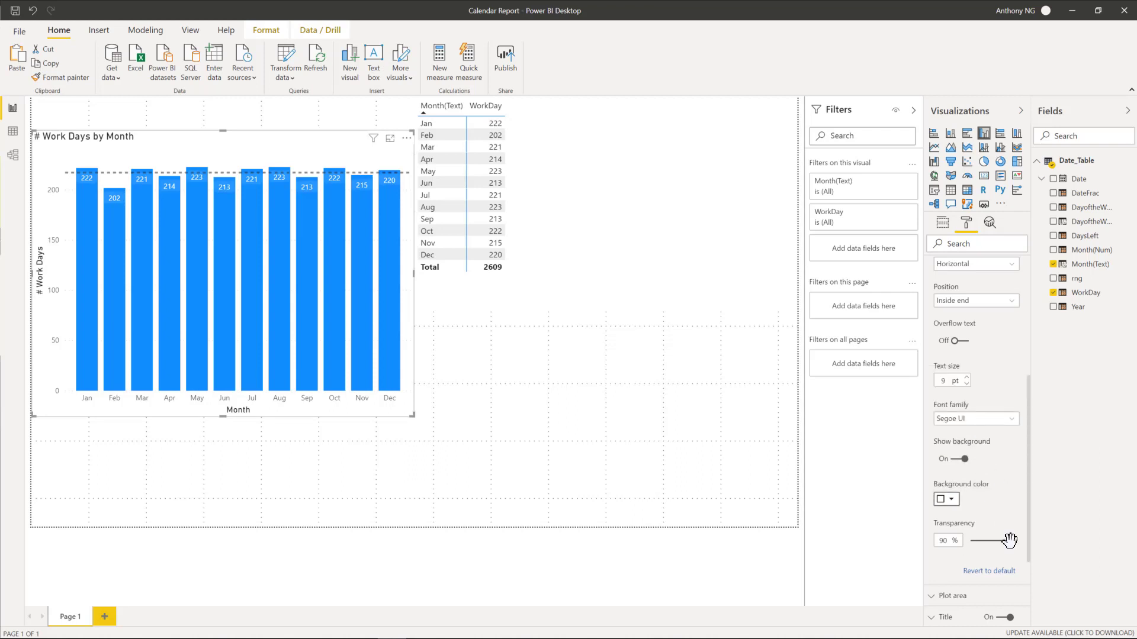
# Set the transparency of the data label background to 60%
pyautogui.moveTo(1010, 541); pyautogui.dragTo(925, 541)
pyautogui.write('60')
pyautogui.press('Return')
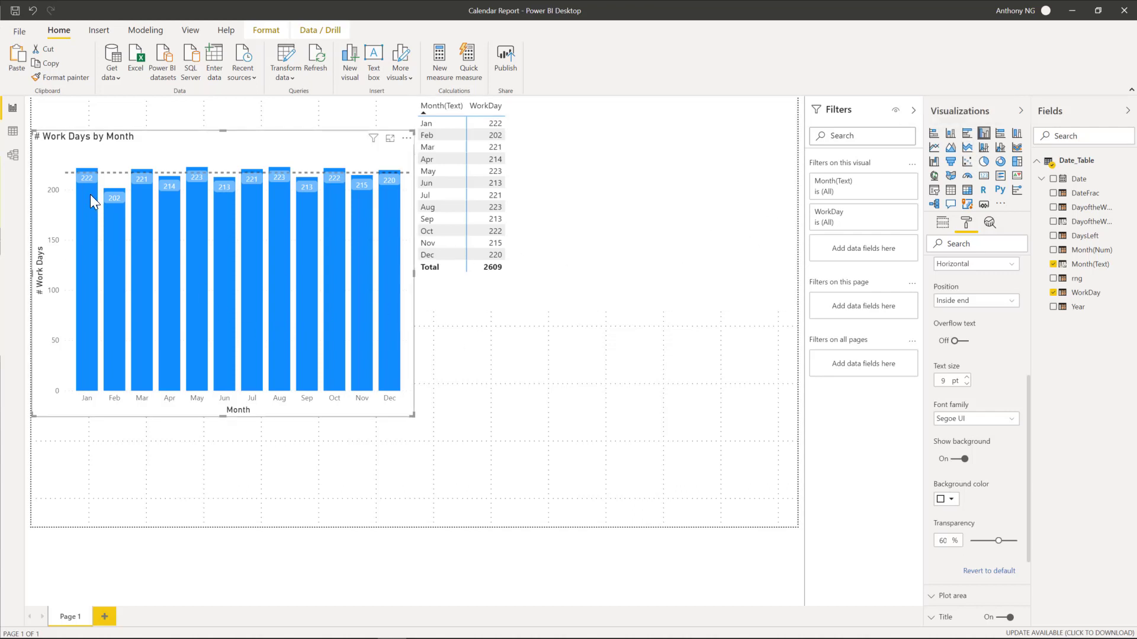
pyautogui.moveTo(86, 201)
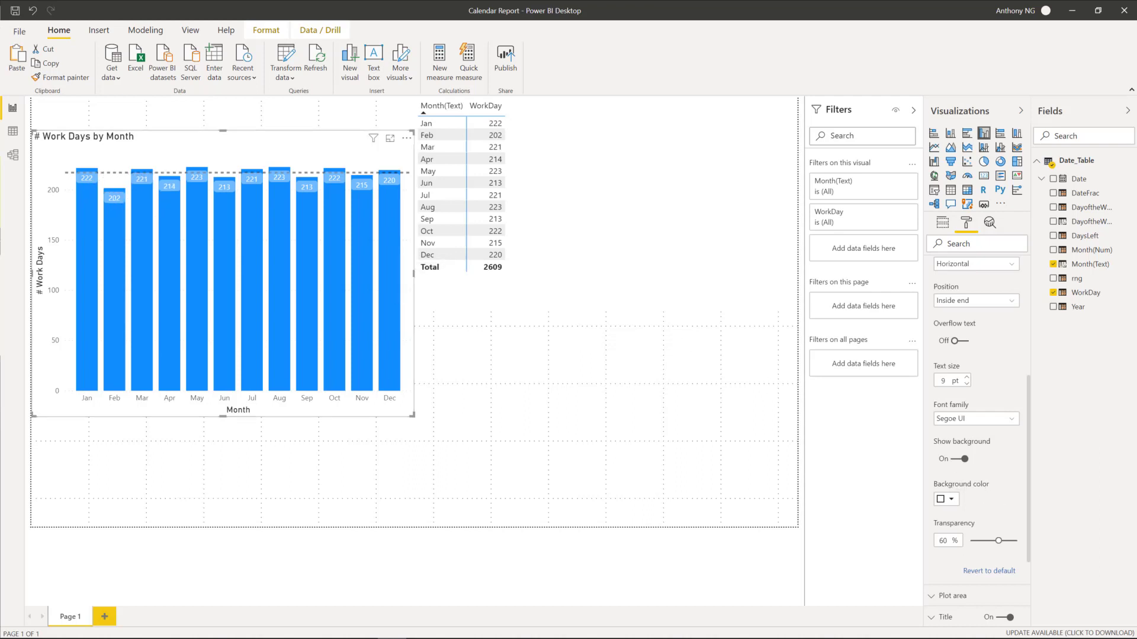
pyautogui.scroll(4, 980, 355)
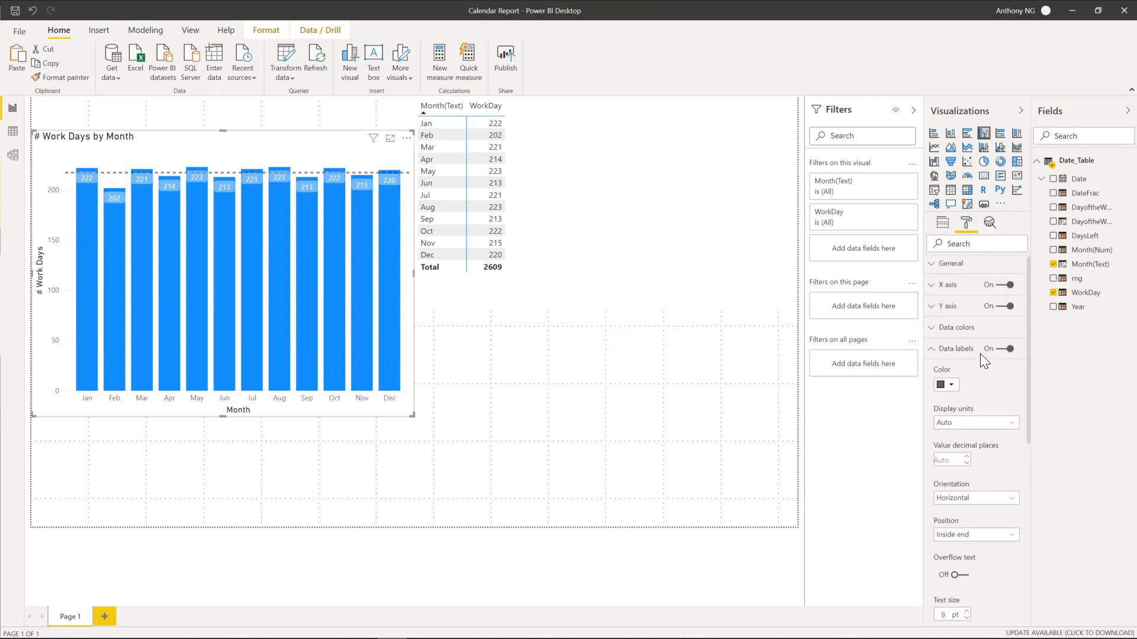
# Turn on Show all in the column chart's data colors so each month gets its own color setting
pyautogui.click(931, 354)
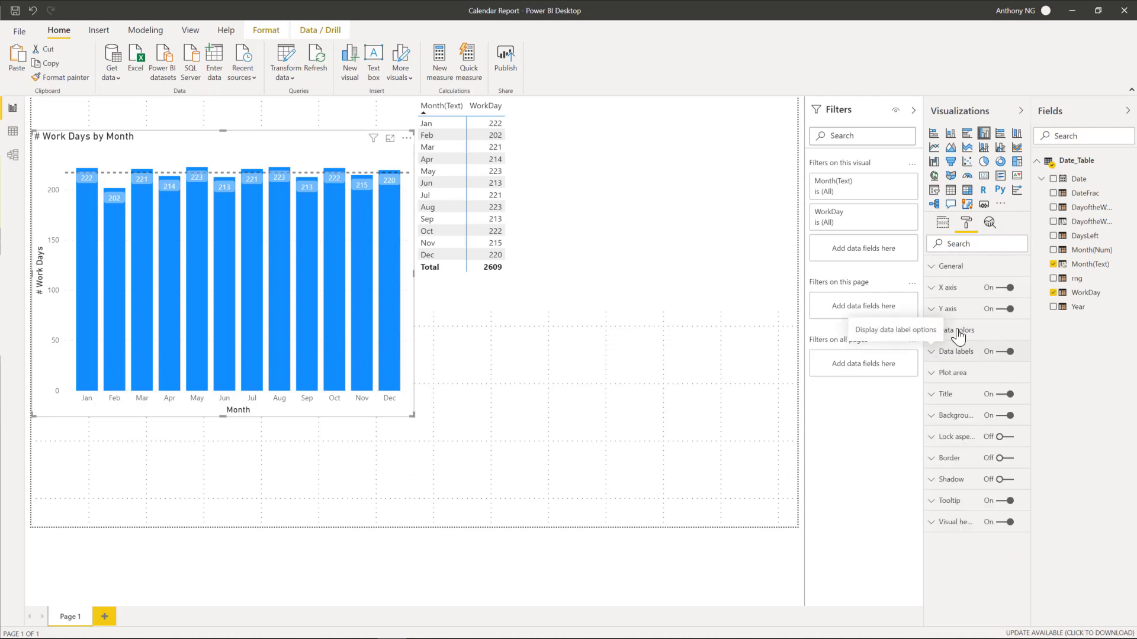
pyautogui.click(935, 337)
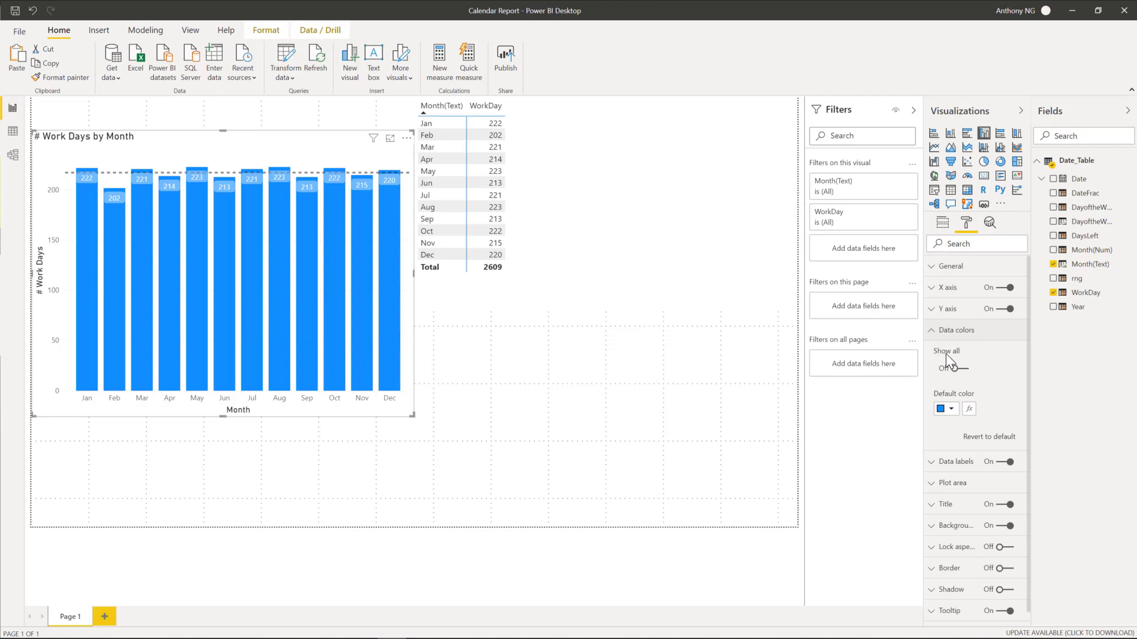
pyautogui.click(957, 369)
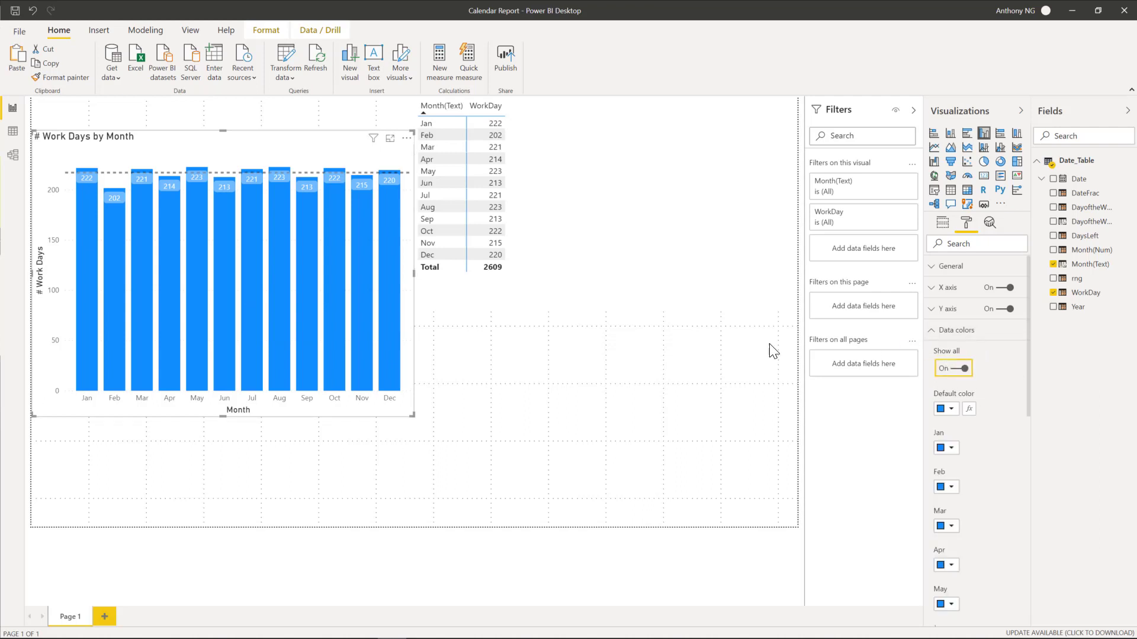
# Color the May column dark yellow
pyautogui.moveTo(206, 187)
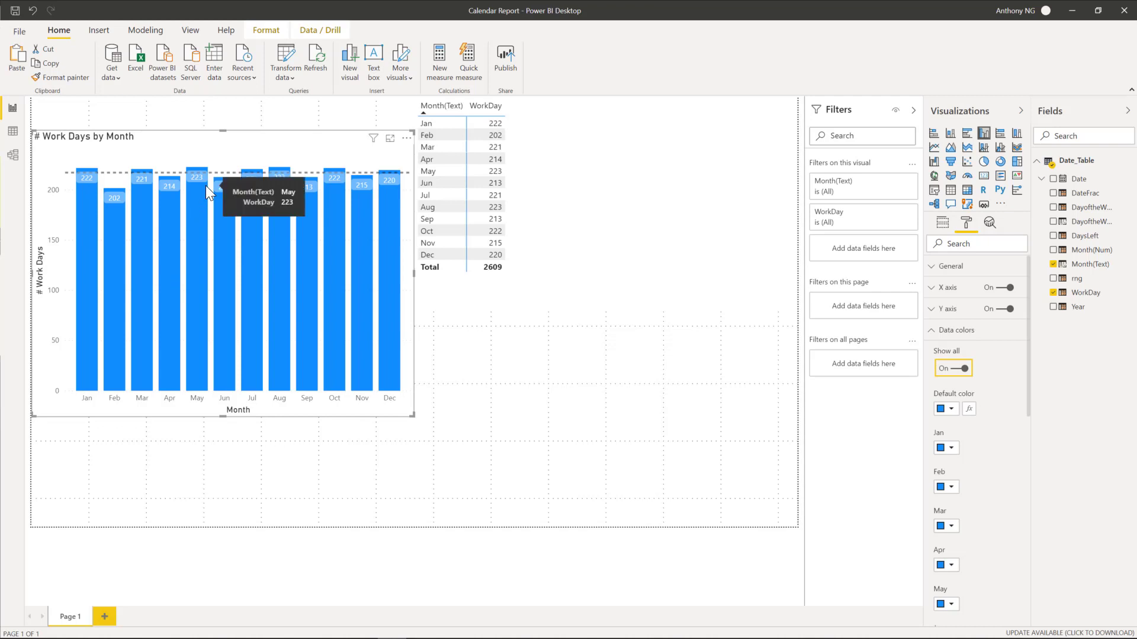
pyautogui.moveTo(286, 195)
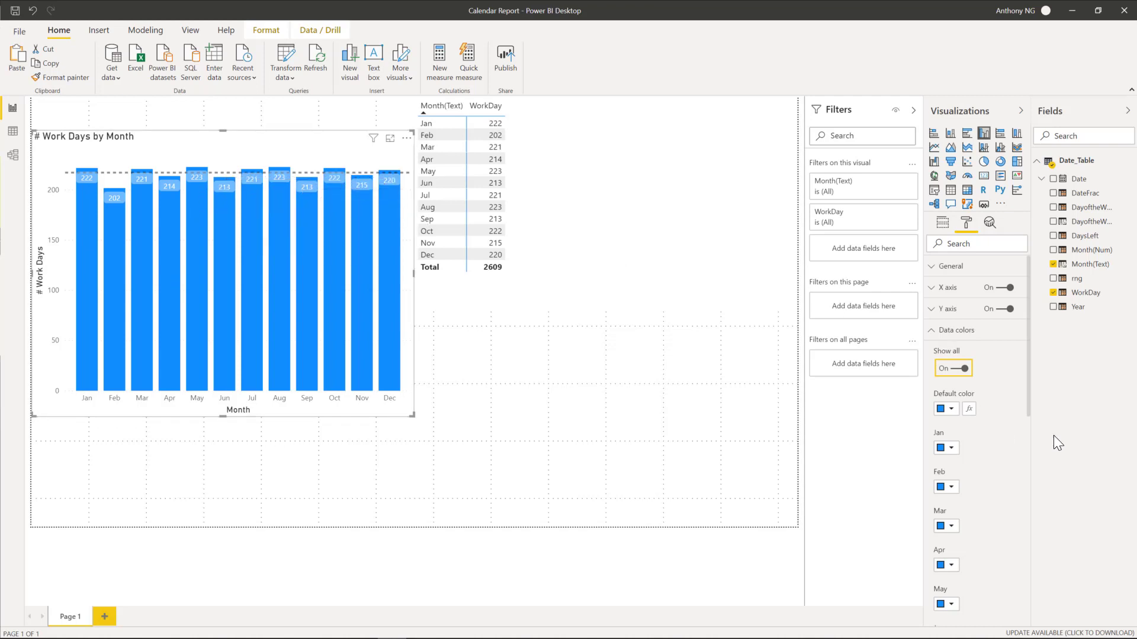
pyautogui.scroll(-4, 1011, 451)
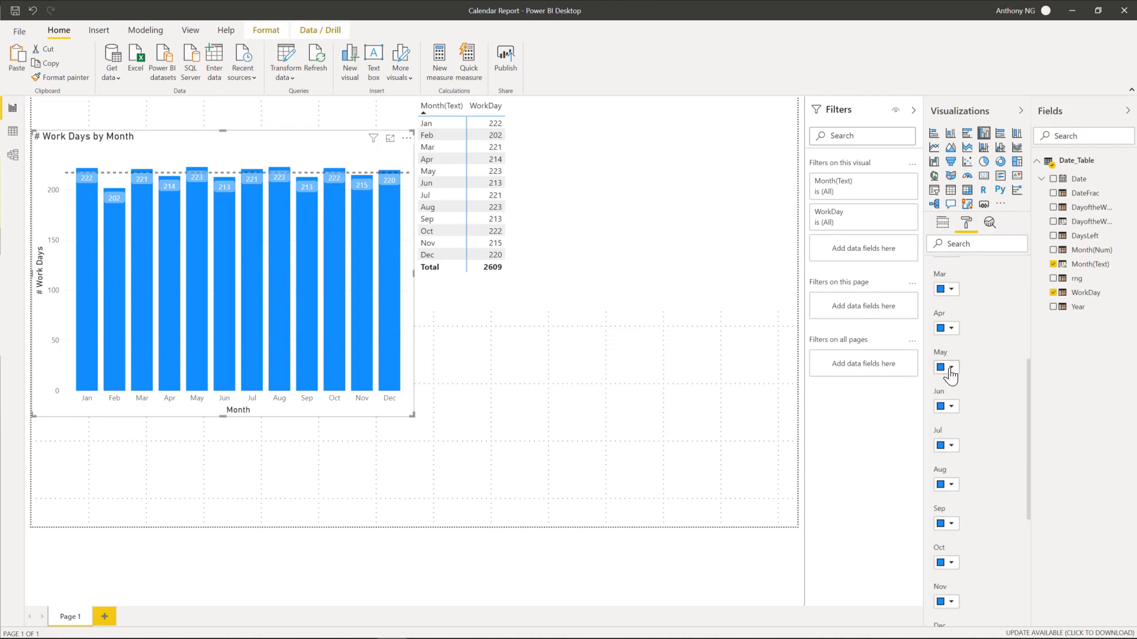
pyautogui.click(950, 369)
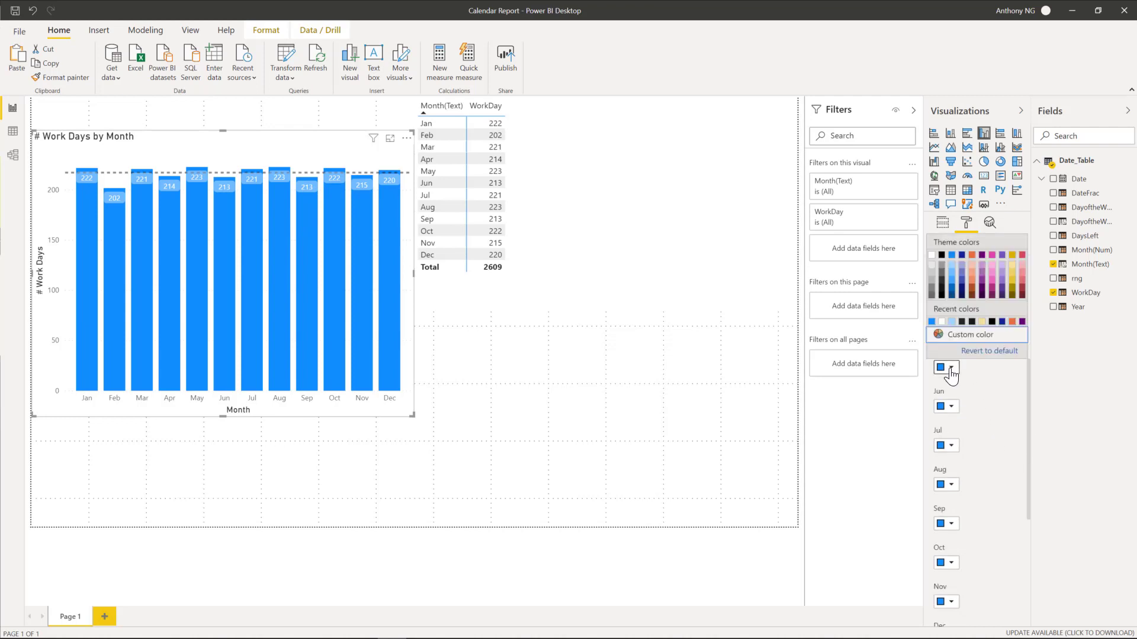
pyautogui.click(1014, 289)
# Color the August column dark yellow and reapply a matching dark yellow to the May column
pyautogui.click(950, 485)
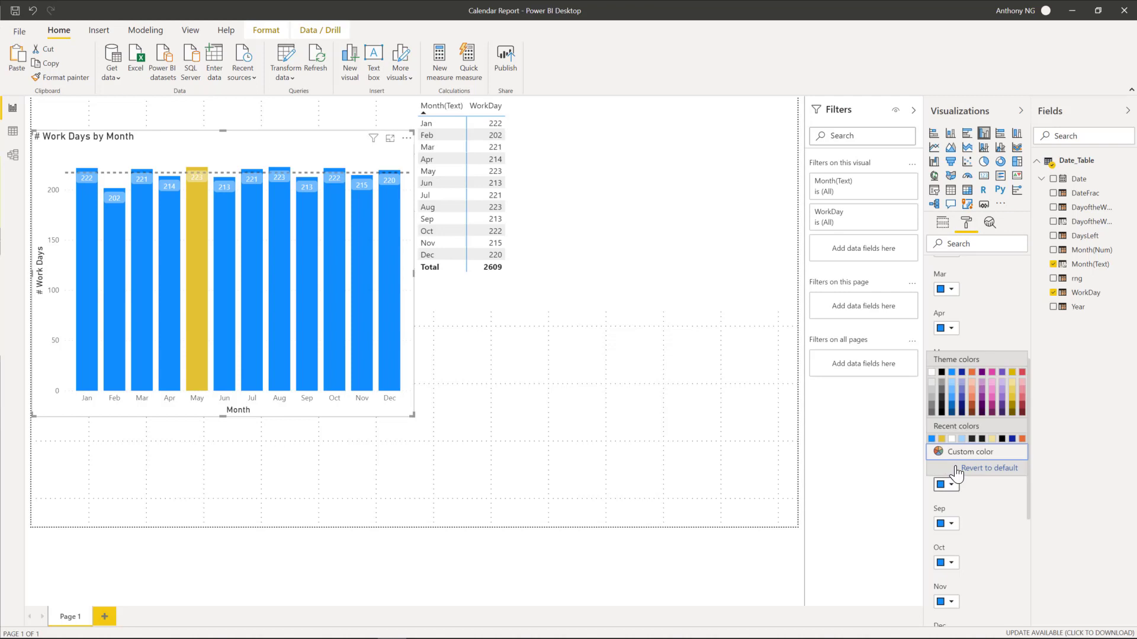
pyautogui.click(1013, 393)
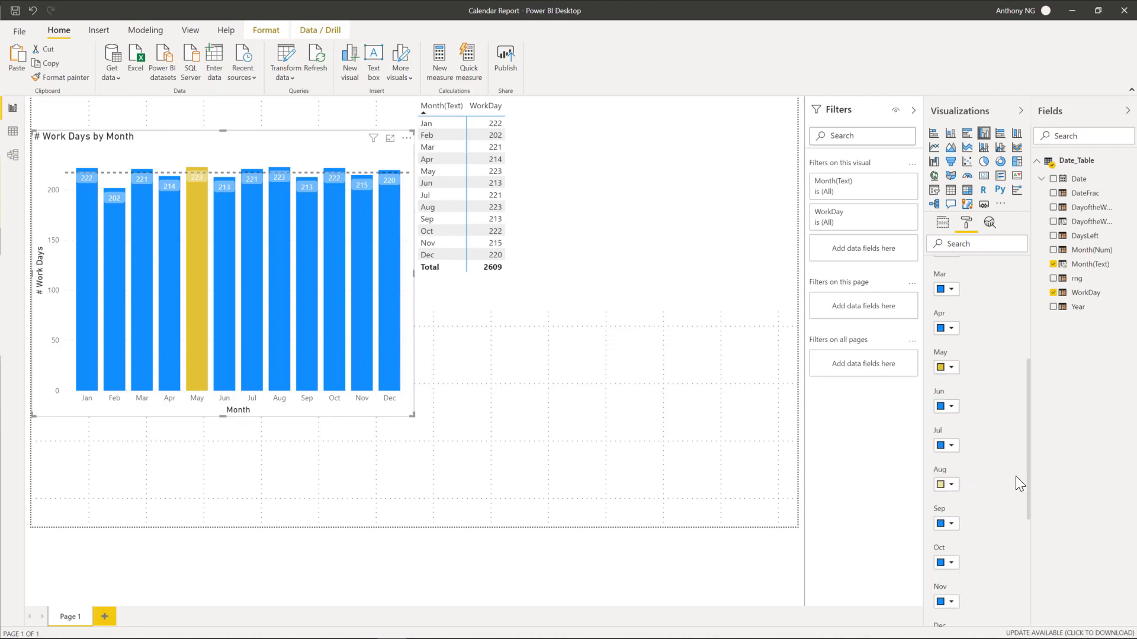
pyautogui.click(952, 485)
pyautogui.click(1013, 407)
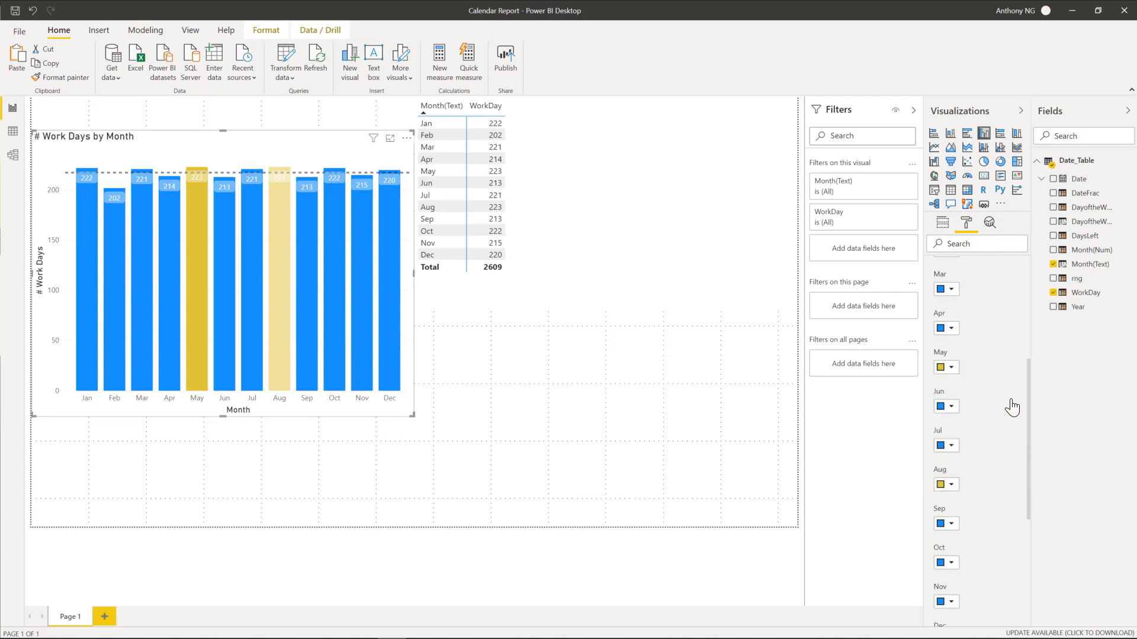
pyautogui.click(951, 368)
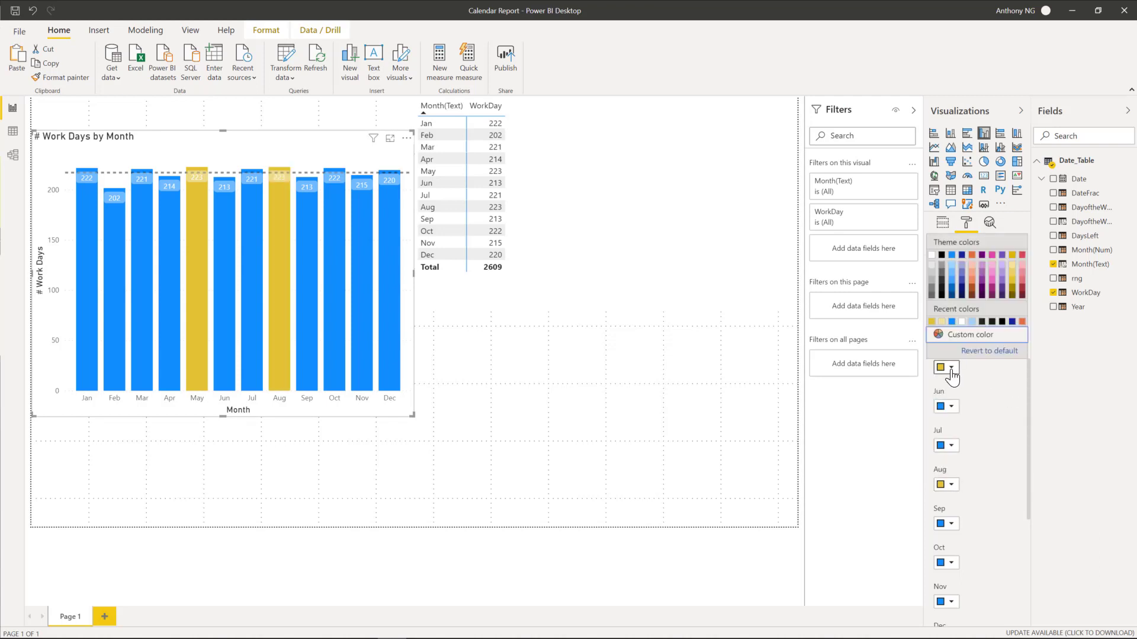
pyautogui.click(1012, 281)
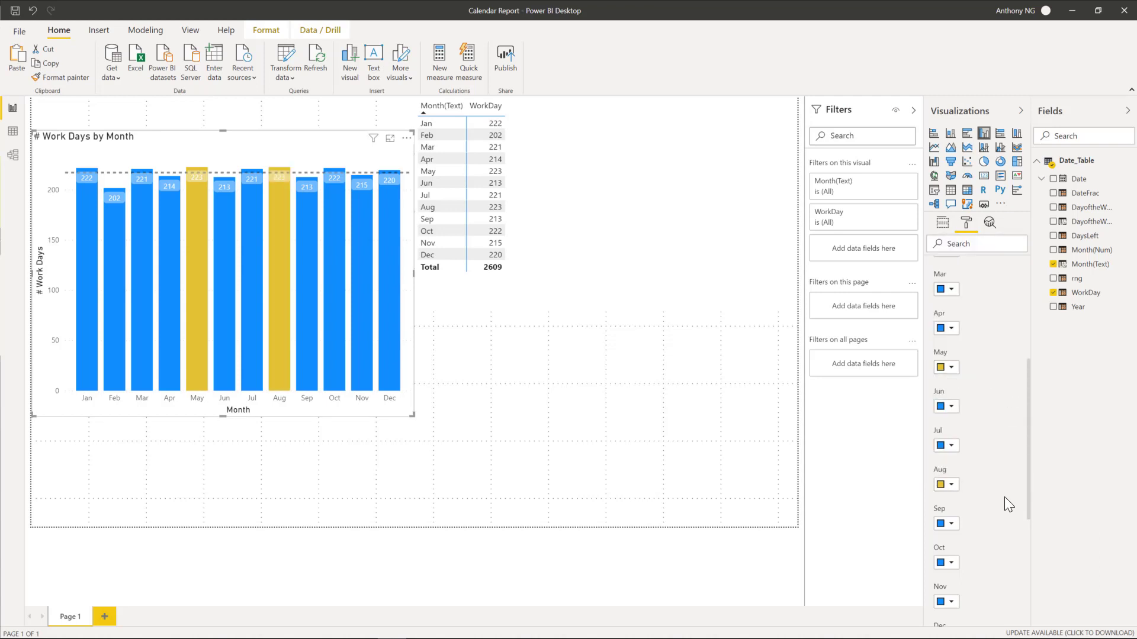